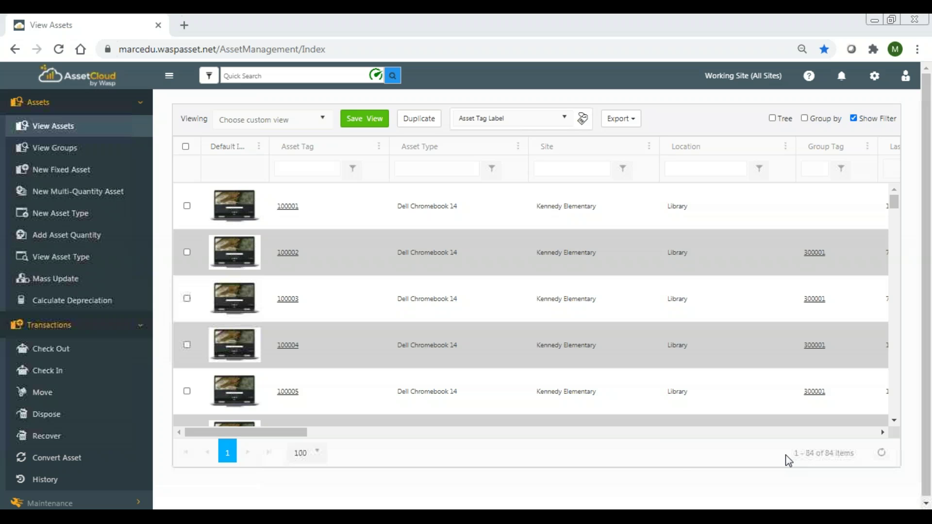
Step: Filter the asset list by asset tag 1282020 and open the matching charging cart's record
{"action": "left_click", "coordinate": [300, 168]}
{"action": "type", "text": "1282020"}
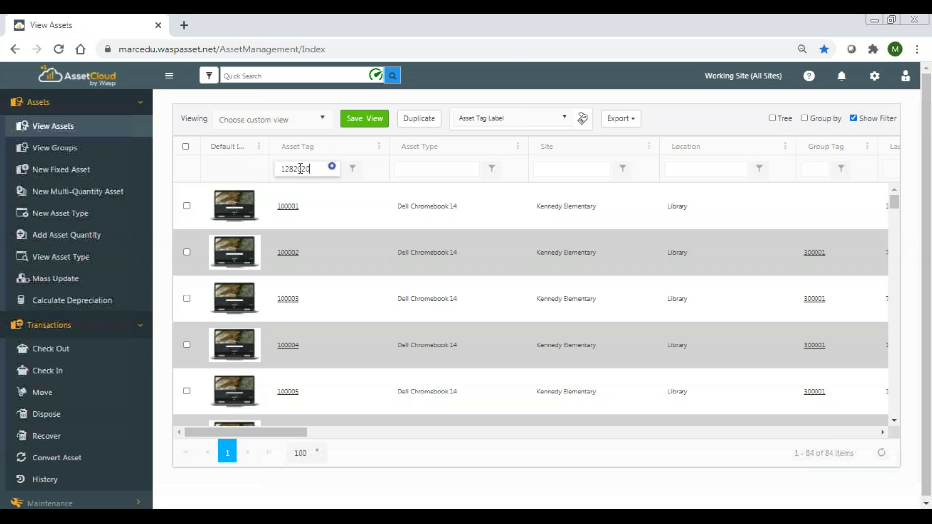
{"action": "left_click", "coordinate": [287, 191]}
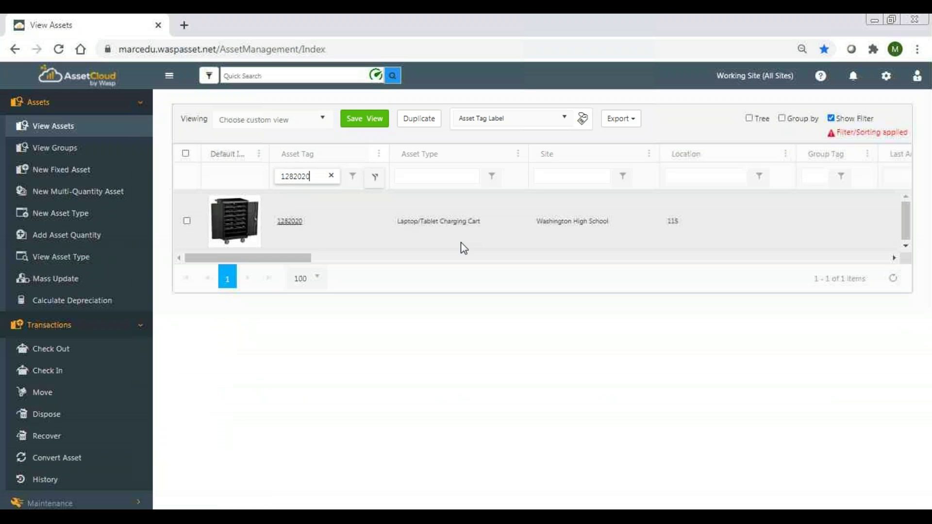
{"action": "left_click", "coordinate": [292, 224]}
{"action": "left_click", "coordinate": [291, 225]}
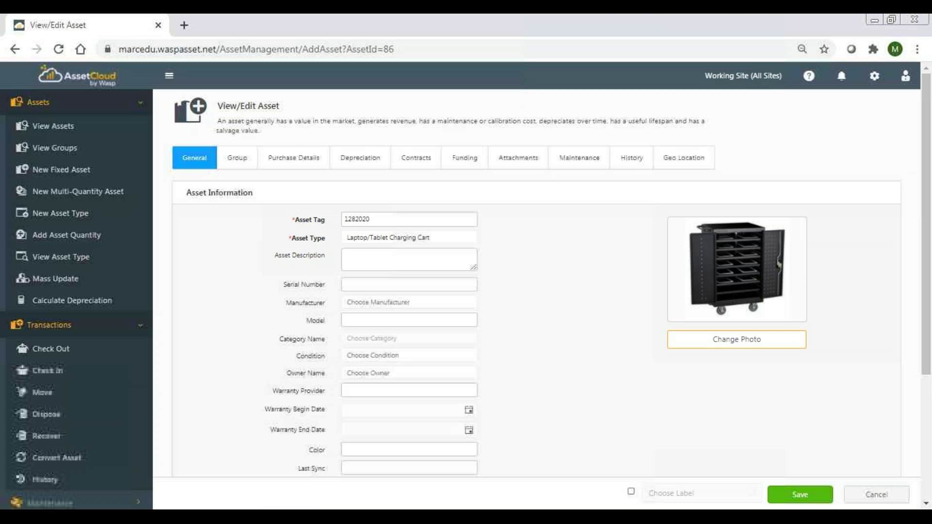
Step: Mark the charging cart as a group and add the Dell Inspiron 17 3000 laptops tagged 220000 through 220006 to it
{"action": "left_click", "coordinate": [238, 159]}
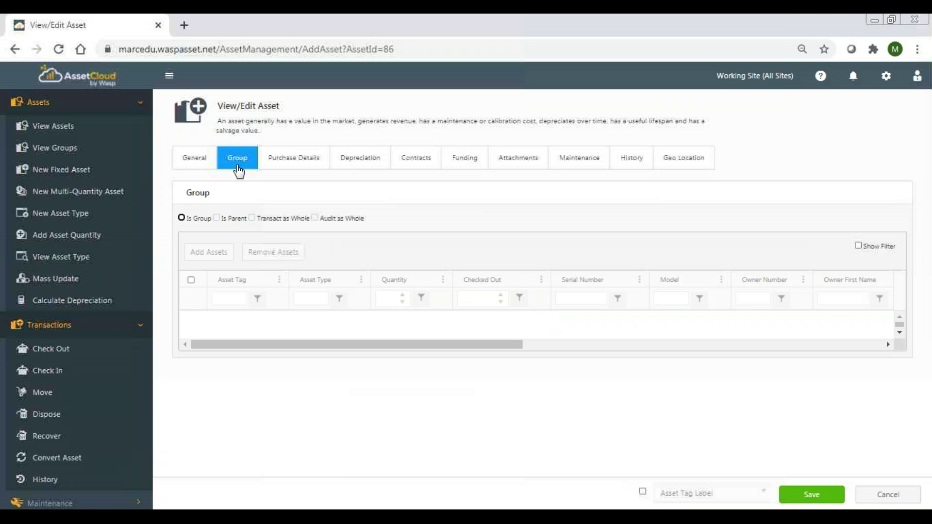
{"action": "left_click", "coordinate": [183, 219]}
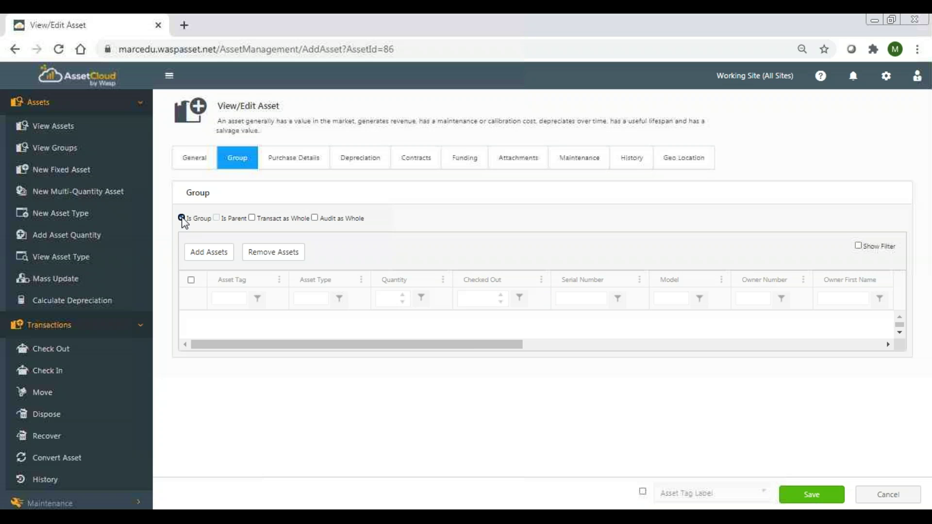
{"action": "left_click", "coordinate": [203, 253]}
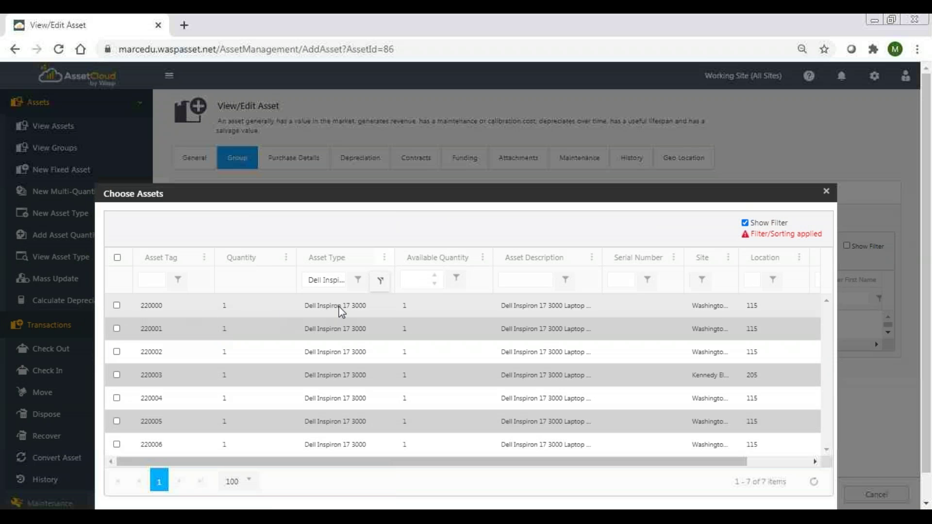
{"action": "left_click", "coordinate": [117, 305]}
{"action": "left_click", "coordinate": [117, 329]}
{"action": "left_click", "coordinate": [116, 351]}
{"action": "left_click", "coordinate": [116, 375]}
{"action": "left_click", "coordinate": [117, 398]}
{"action": "left_click", "coordinate": [117, 421]}
{"action": "left_click", "coordinate": [116, 445]}
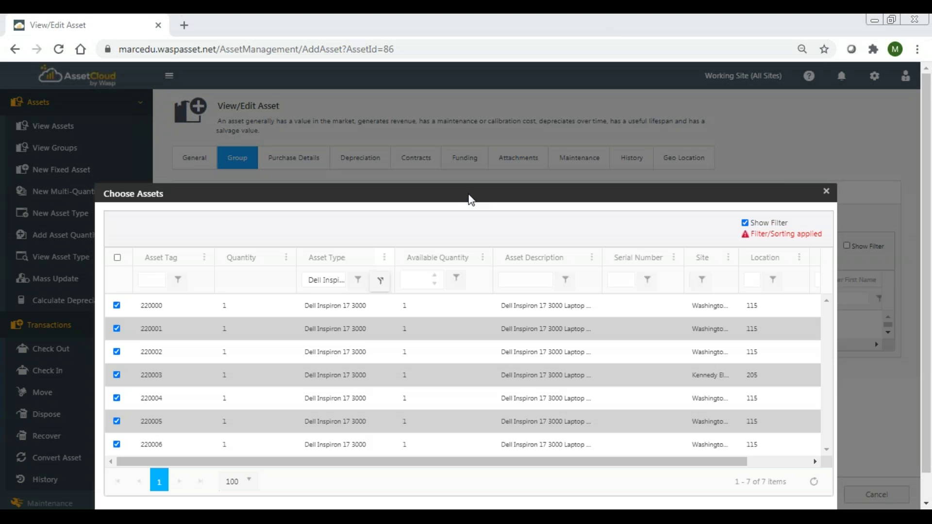
{"action": "scroll", "coordinate": [475, 198], "scroll_direction": "down", "scroll_amount": 1}
{"action": "left_click", "coordinate": [728, 491]}
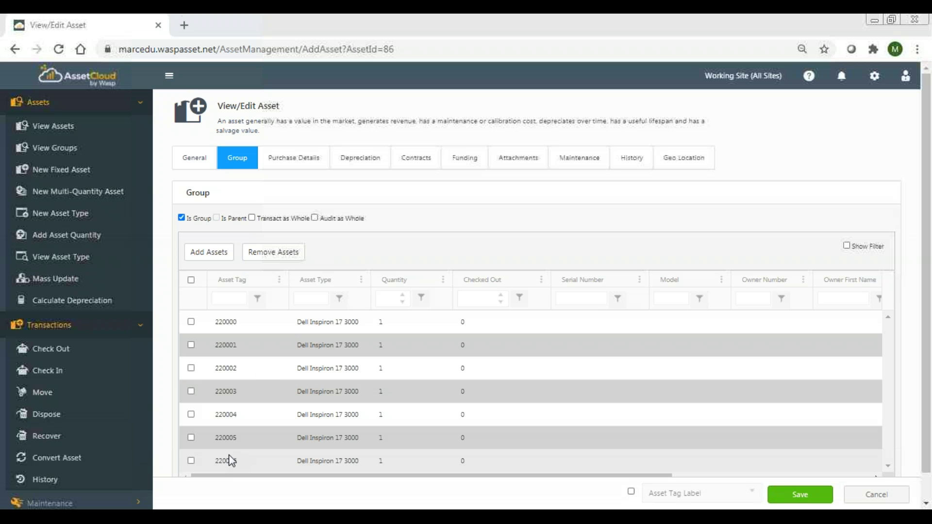
Step: Enable Transact as Whole for the group, keep Audit as Whole off, and save the asset
{"action": "left_click", "coordinate": [252, 218]}
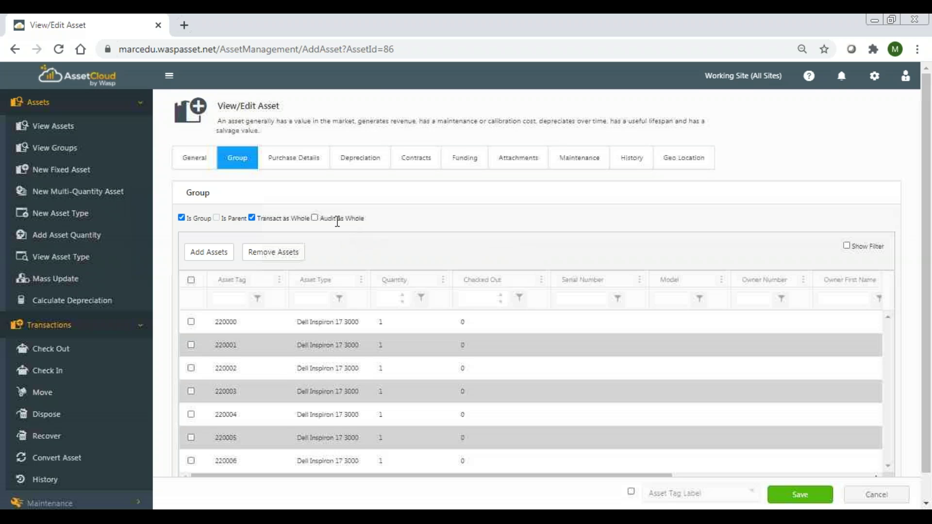
{"action": "left_click", "coordinate": [315, 217]}
{"action": "left_click", "coordinate": [315, 218]}
{"action": "left_click", "coordinate": [791, 496]}
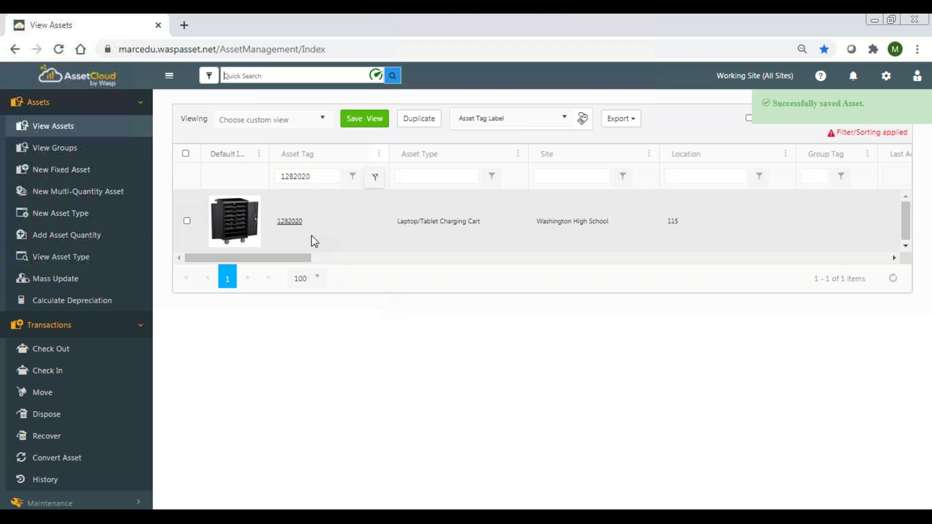
Step: Reopen asset 1282020 and review its saved group settings and member laptops
{"action": "left_click", "coordinate": [290, 221]}
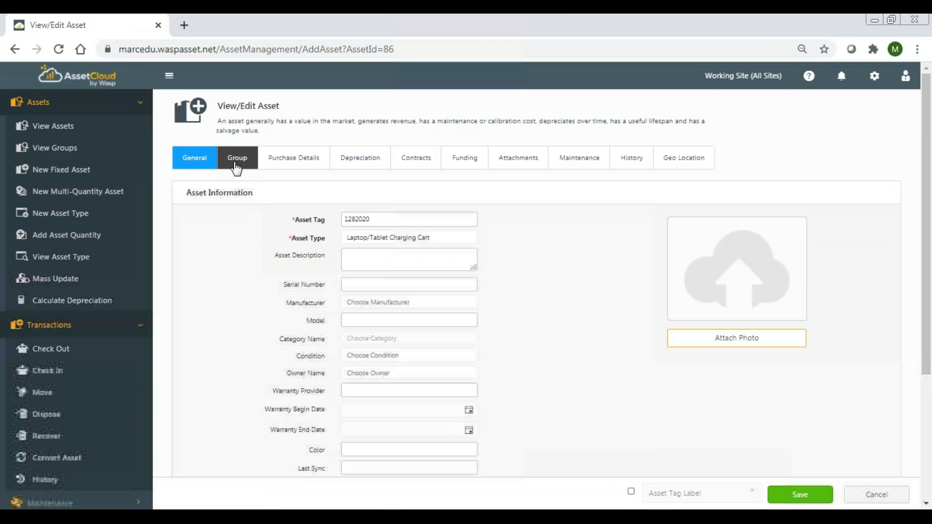
{"action": "left_click", "coordinate": [237, 158]}
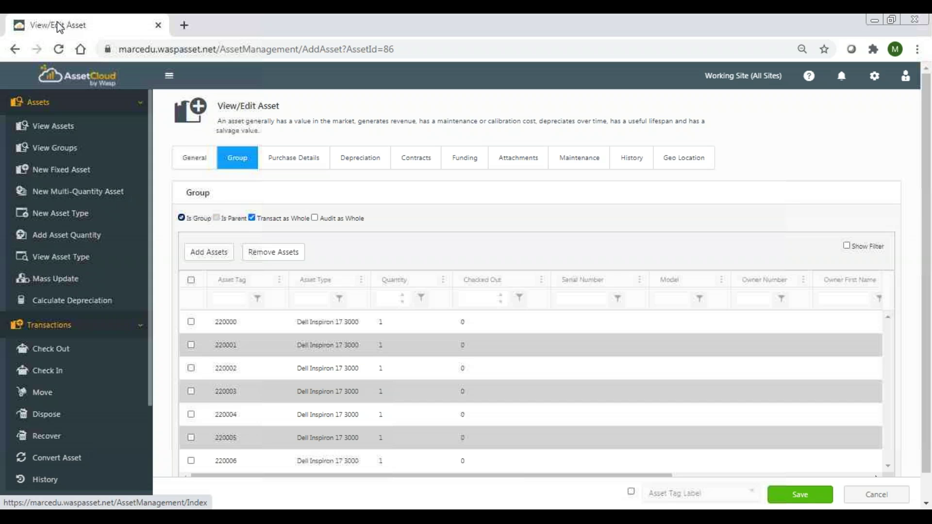
Step: In the groups overview, widen the Asset Type column and expand group 1282020 to examine its member assets
{"action": "left_click", "coordinate": [67, 156]}
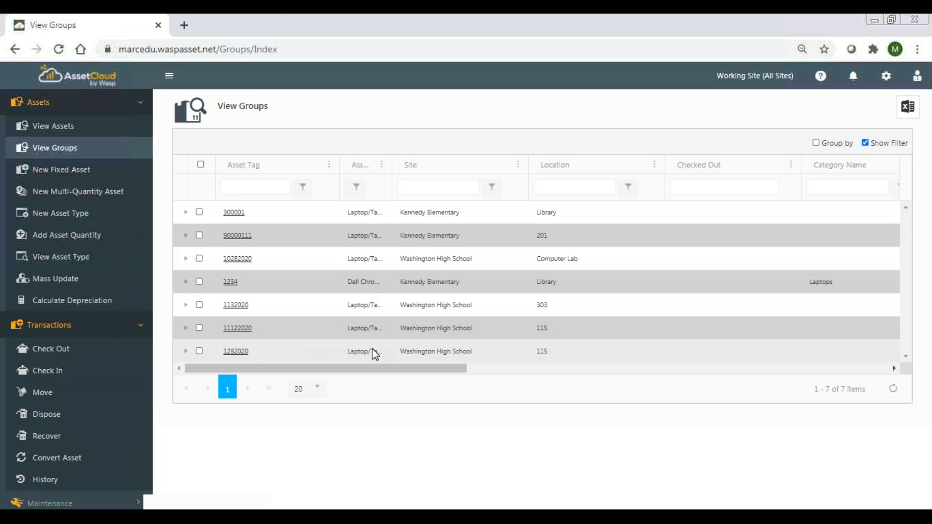
{"action": "left_click_drag", "start_coordinate": [391, 167], "coordinate": [462, 163]}
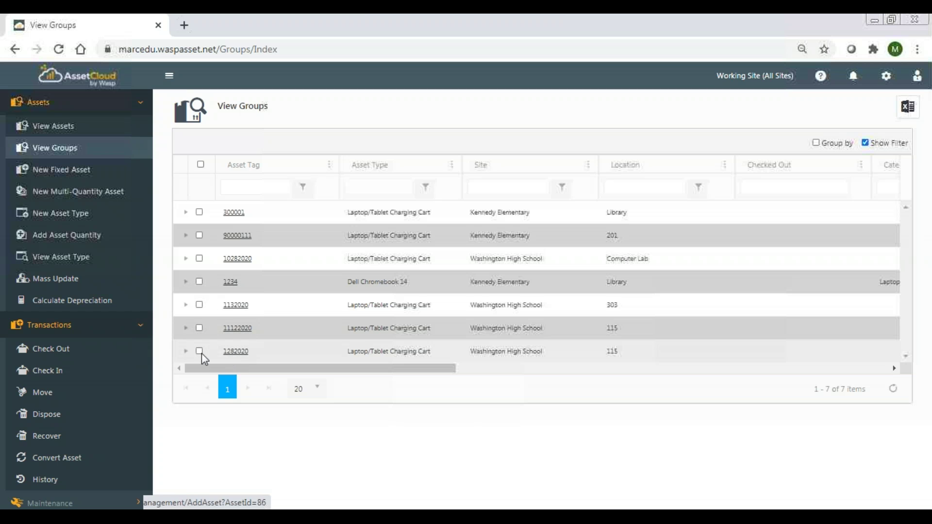
{"action": "left_click", "coordinate": [187, 352]}
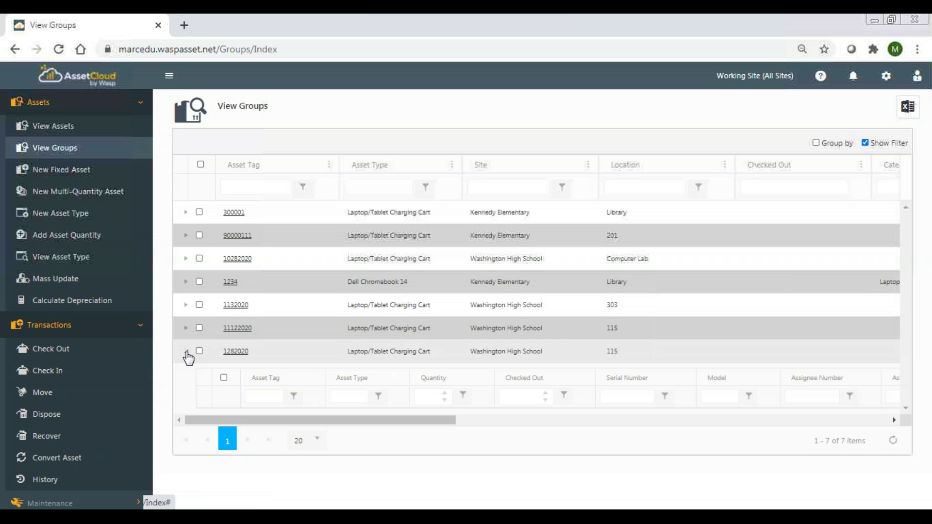
{"action": "left_click_drag", "start_coordinate": [892, 320], "coordinate": [887, 423]}
{"action": "left_click_drag", "start_coordinate": [890, 395], "coordinate": [916, 281]}
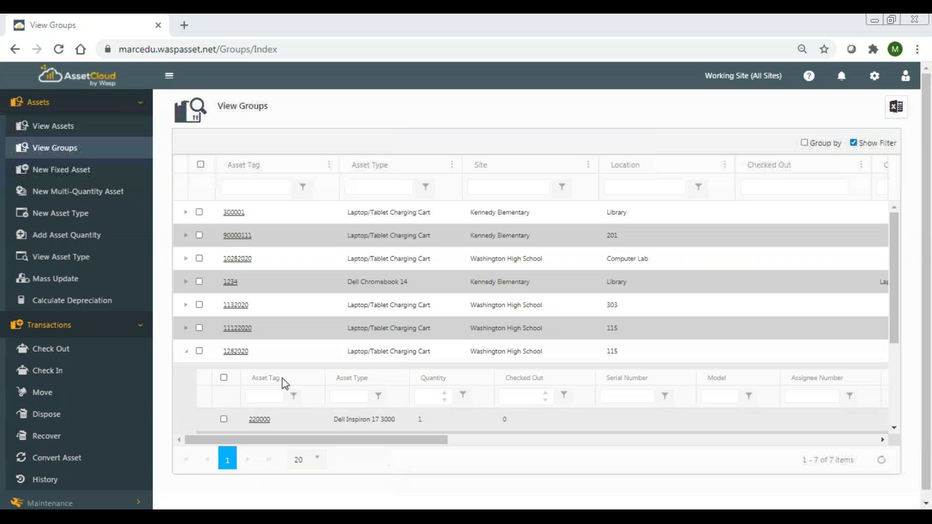
Step: Select group 1282020 in the groups overview and start a check-out transaction for it
{"action": "left_click", "coordinate": [200, 351]}
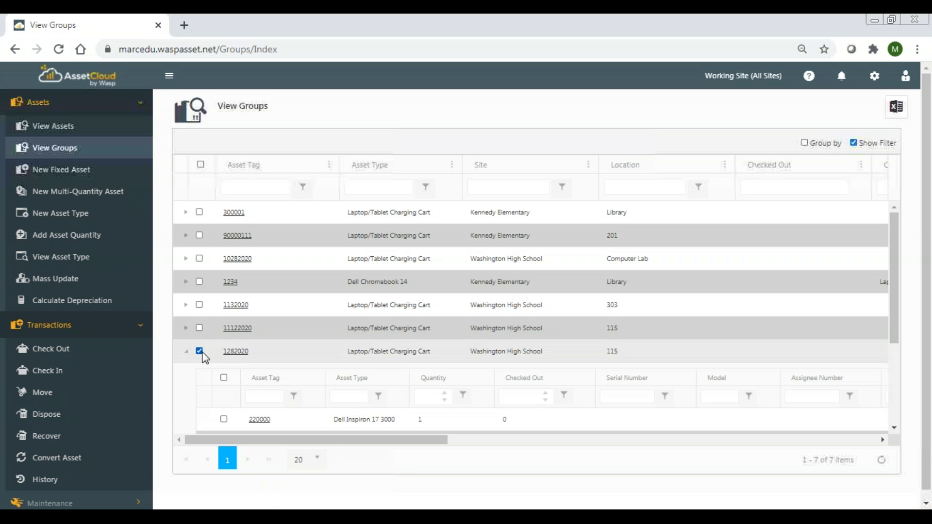
{"action": "right_click", "coordinate": [243, 358]}
{"action": "mouse_move", "coordinate": [267, 384]}
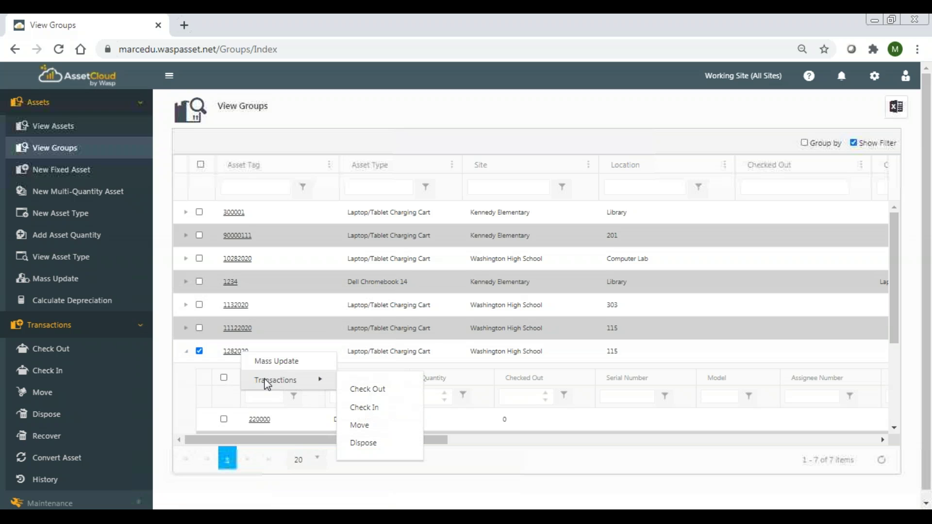
{"action": "left_click", "coordinate": [360, 391]}
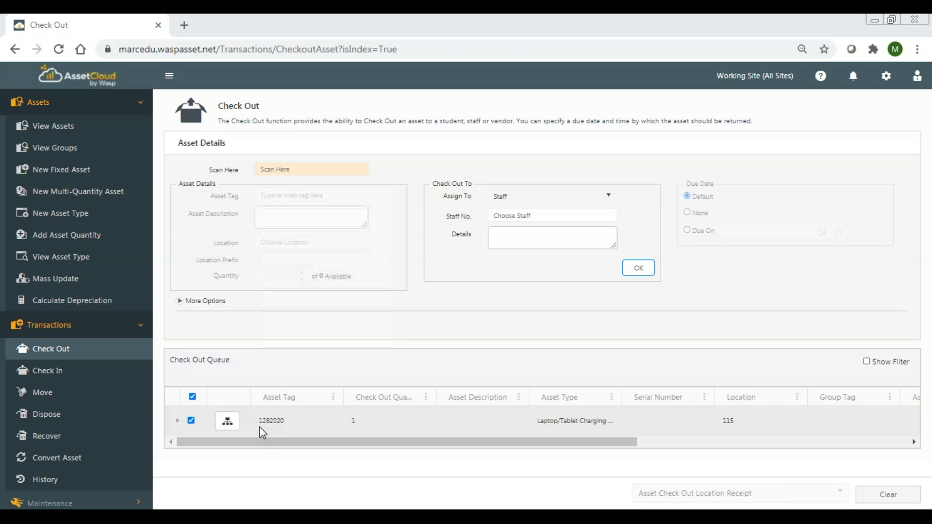
Step: Switch the queued cart to 1282020 [No Sub-Items] and back to the full group, and leave the check-out for the groups overview without saving
{"action": "left_click", "coordinate": [231, 425]}
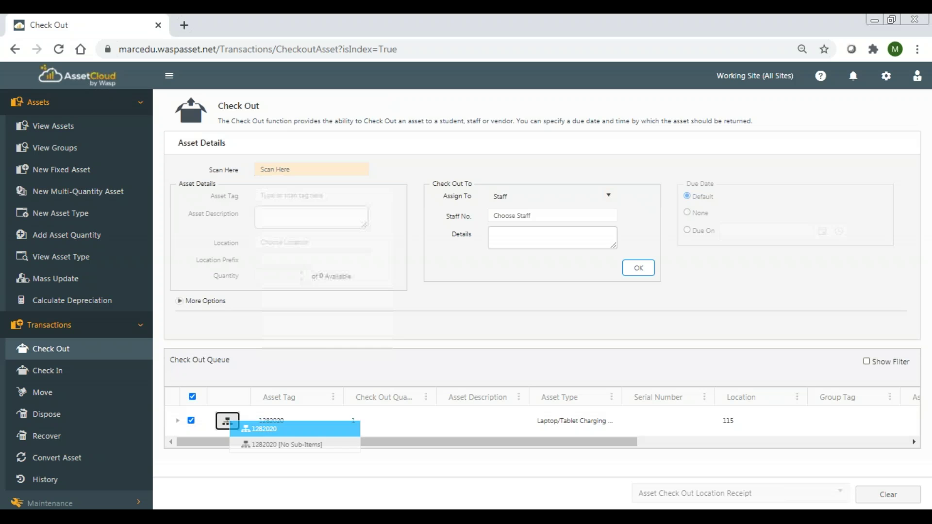
{"action": "left_click", "coordinate": [270, 444]}
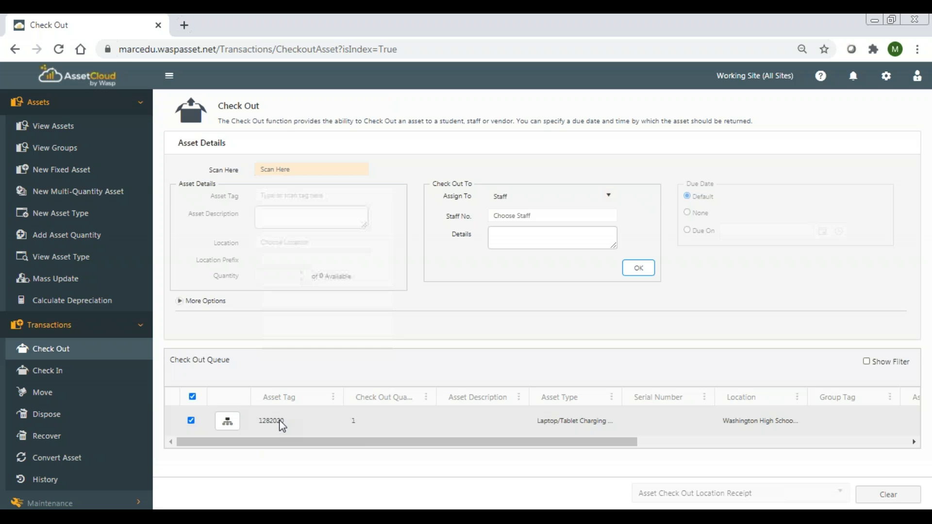
{"action": "left_click", "coordinate": [228, 422]}
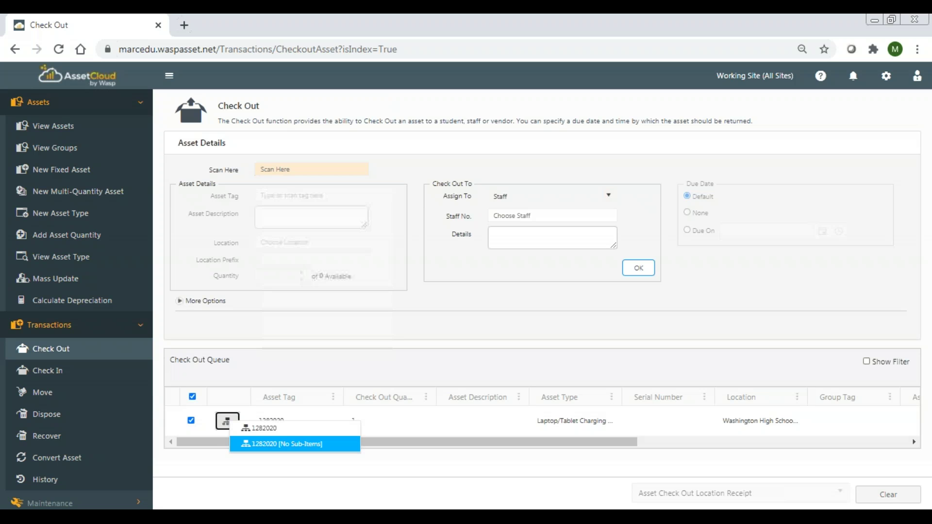
{"action": "left_click", "coordinate": [266, 427]}
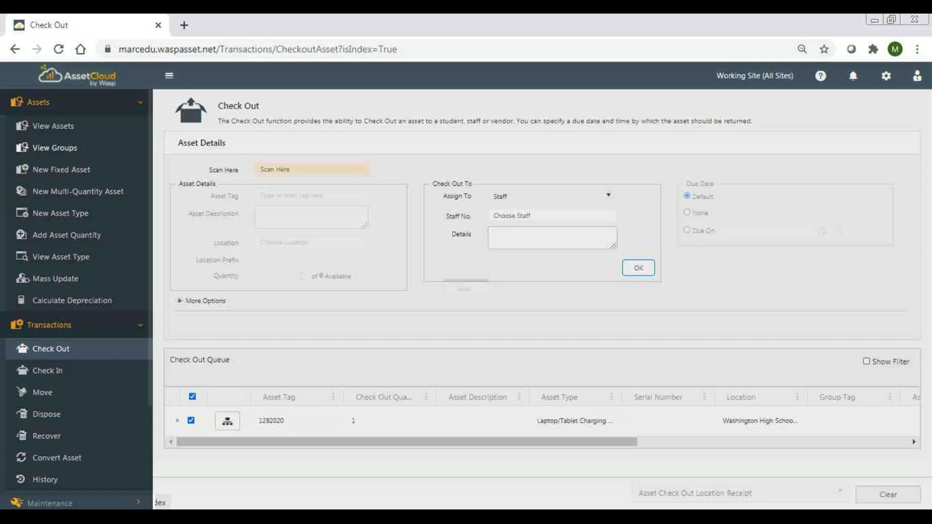
{"action": "left_click", "coordinate": [54, 147]}
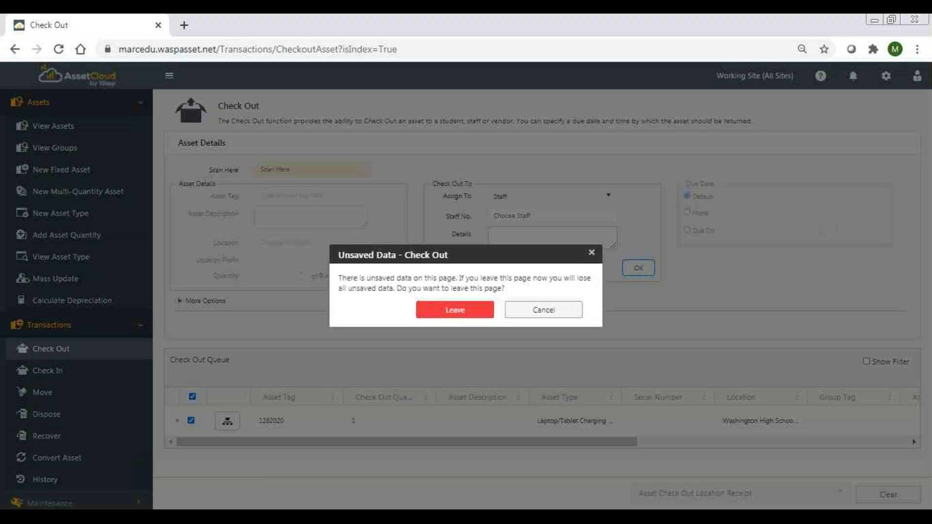
{"action": "left_click", "coordinate": [454, 315]}
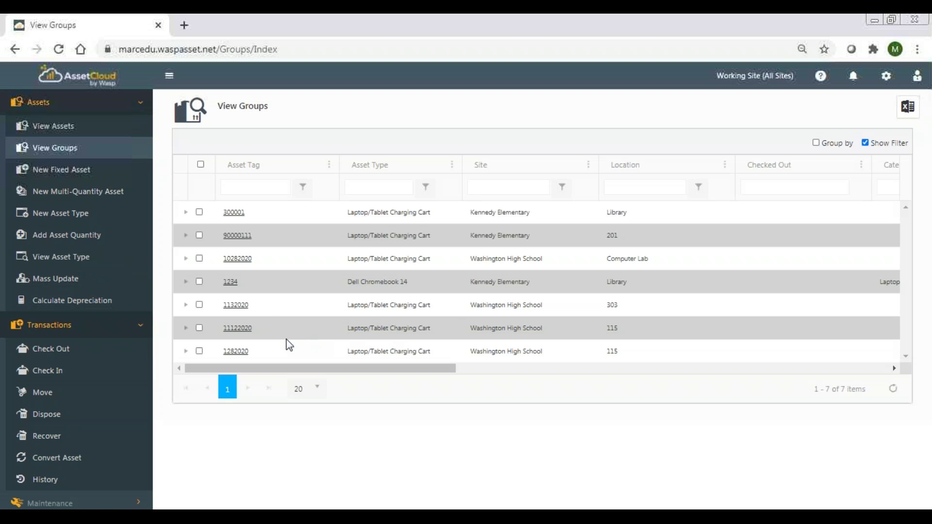
Step: Expand group 1282020 and start a check-out for only its member laptop 220004
{"action": "left_click", "coordinate": [199, 351]}
{"action": "left_click", "coordinate": [186, 351]}
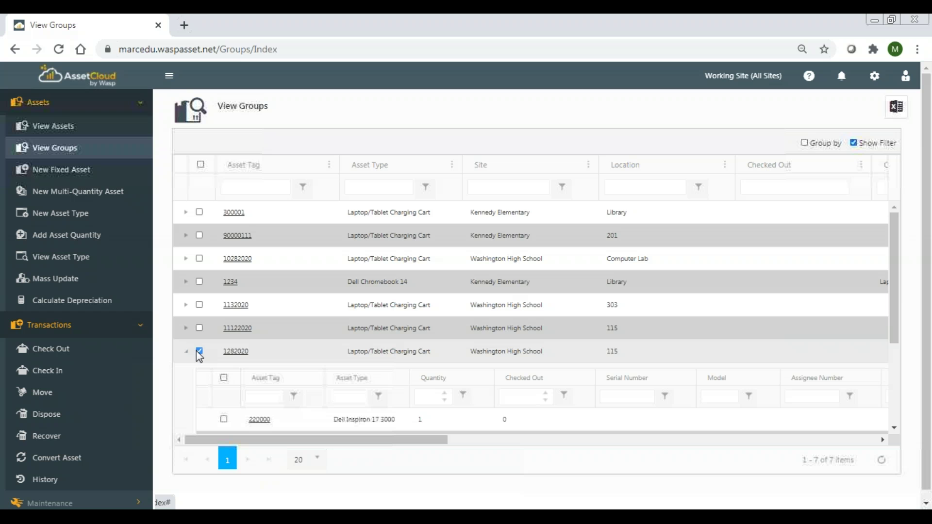
{"action": "left_click", "coordinate": [199, 351]}
{"action": "left_click_drag", "start_coordinate": [896, 281], "coordinate": [887, 372]}
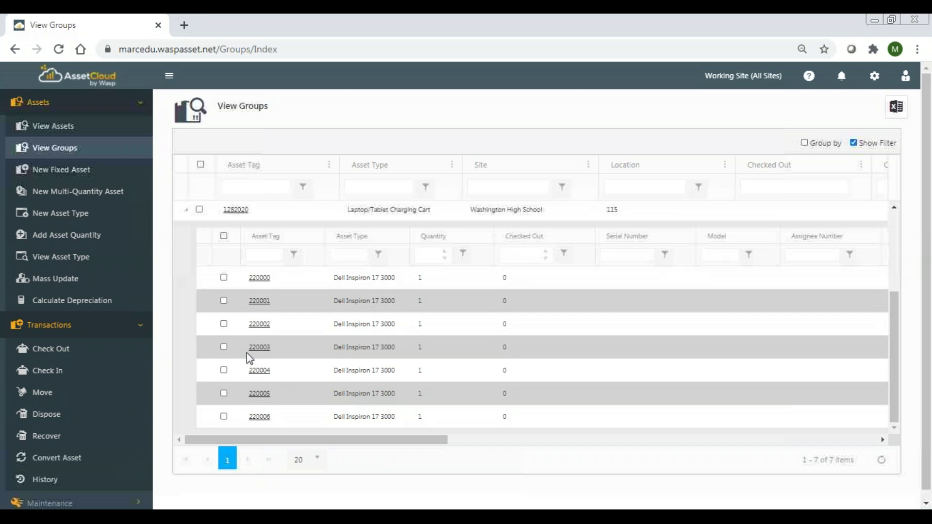
{"action": "left_click", "coordinate": [223, 371]}
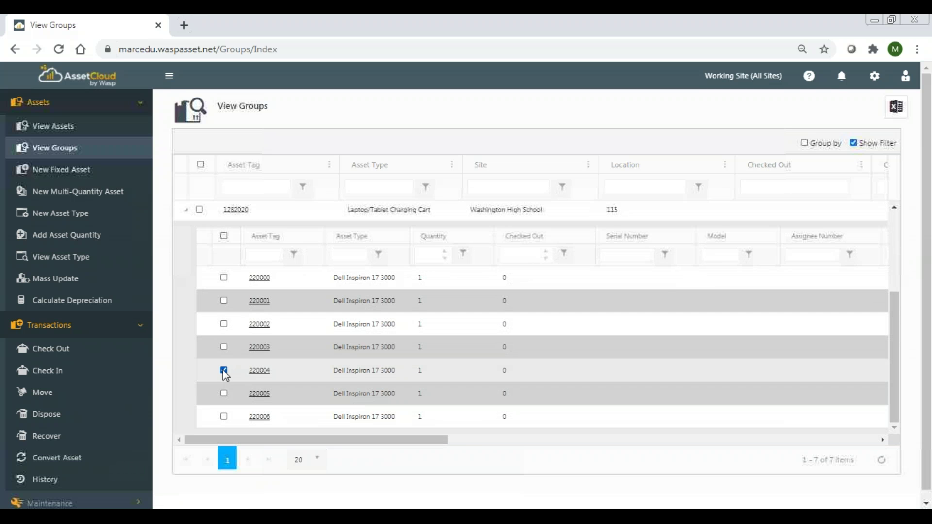
{"action": "right_click", "coordinate": [261, 377]}
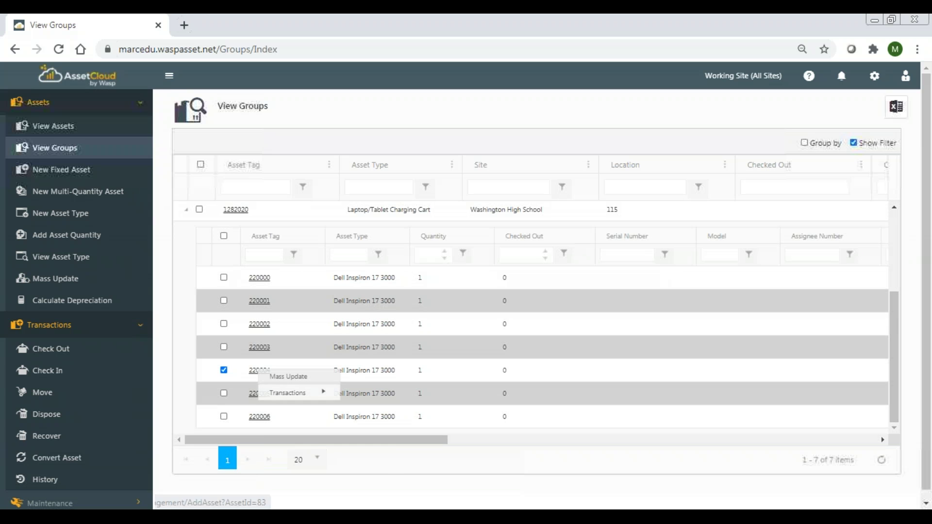
{"action": "mouse_move", "coordinate": [283, 392]}
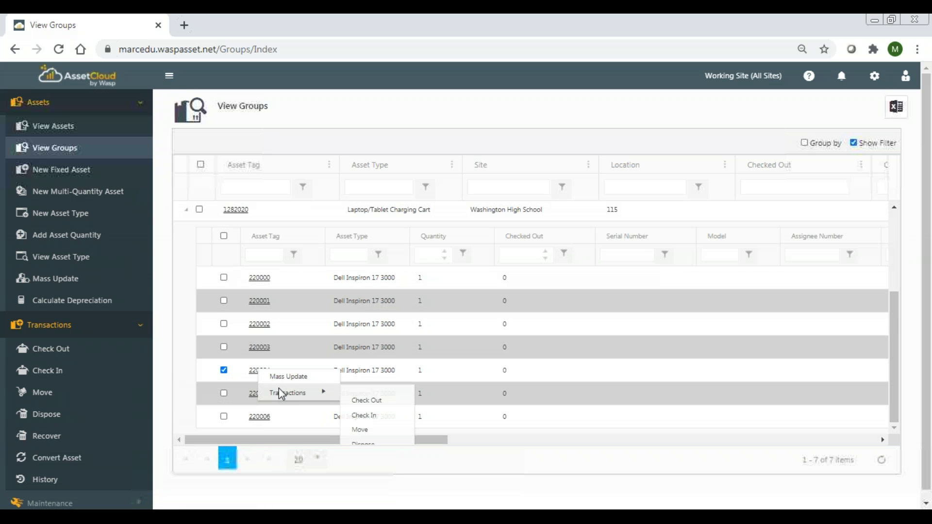
{"action": "left_click", "coordinate": [362, 400]}
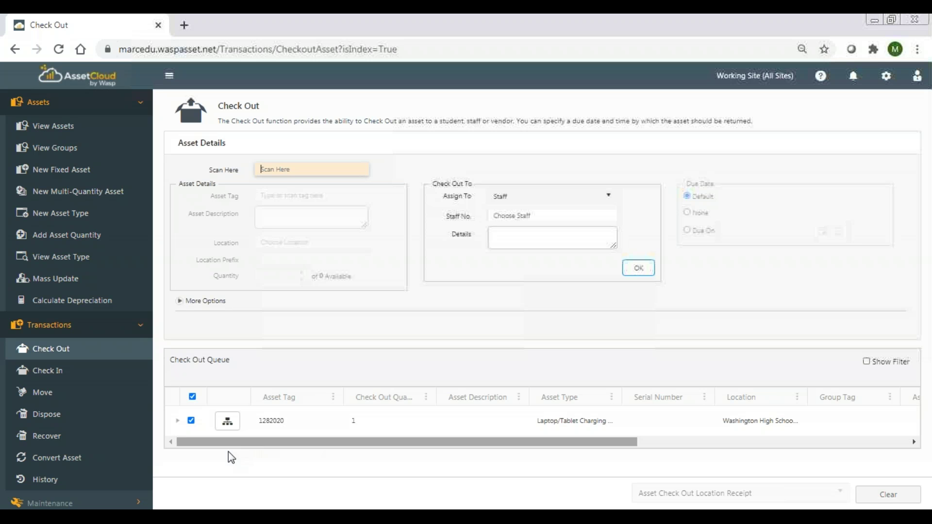
Step: Switch the queued item to laptop 220004 alone and back to group 1282020, and return to the groups overview, discarding the check-out
{"action": "left_click", "coordinate": [228, 422]}
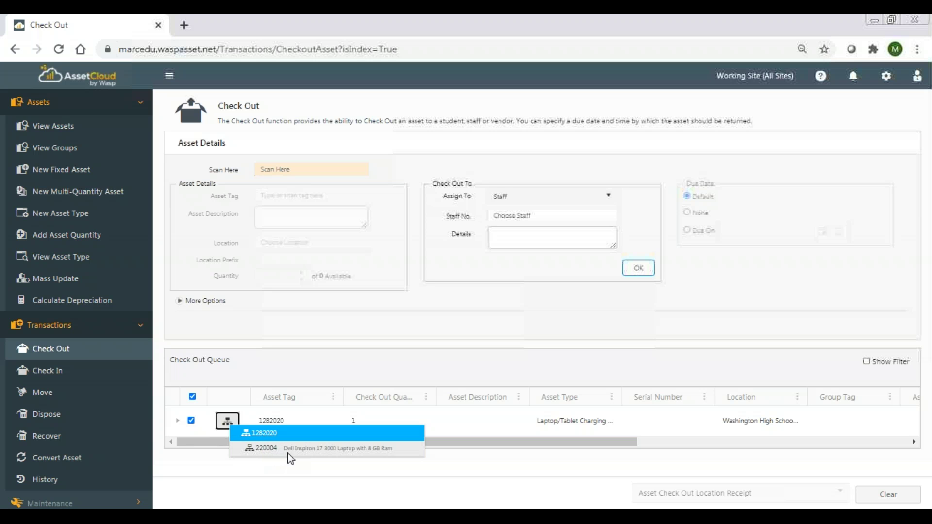
{"action": "left_click", "coordinate": [319, 453]}
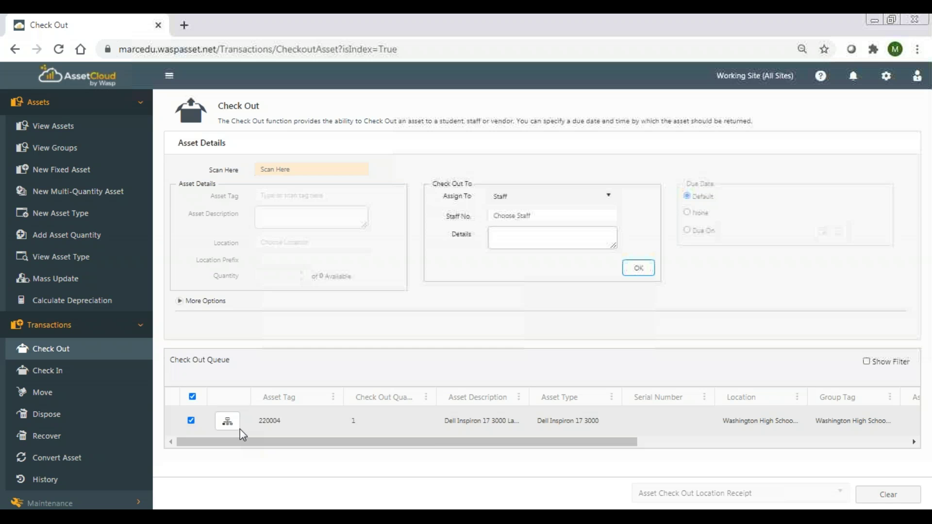
{"action": "left_click", "coordinate": [228, 422]}
{"action": "left_click", "coordinate": [261, 435]}
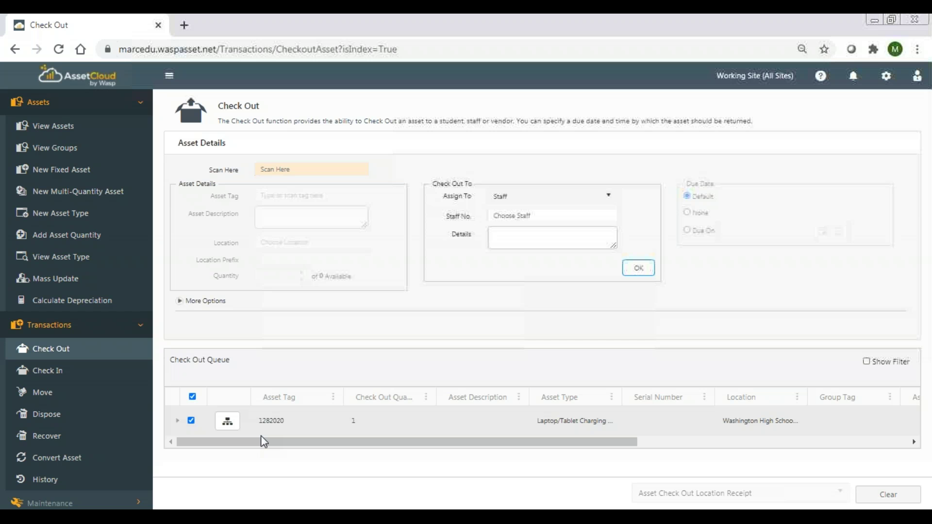
{"action": "left_click", "coordinate": [65, 154]}
{"action": "left_click", "coordinate": [462, 314]}
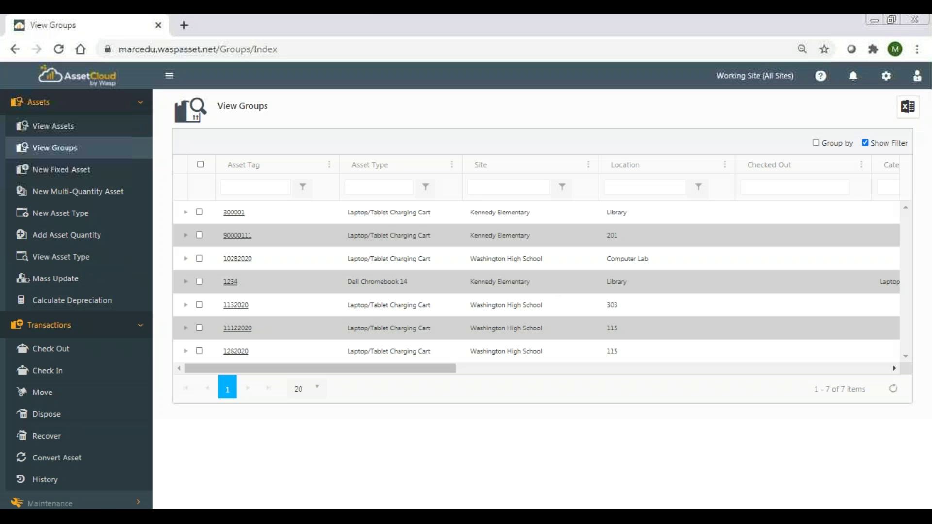
Step: Select group 1282020 in the groups overview and start a move transaction for it
{"action": "left_click", "coordinate": [199, 351]}
{"action": "right_click", "coordinate": [243, 354]}
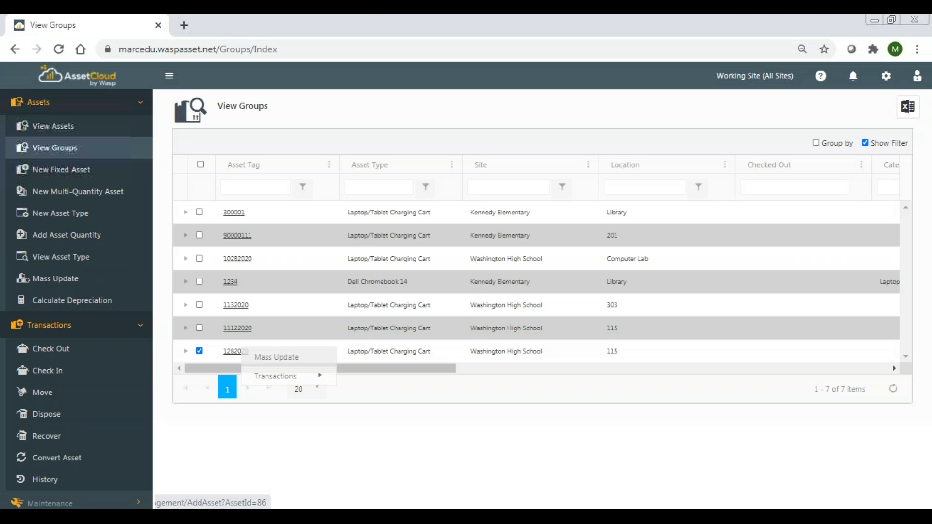
{"action": "mouse_move", "coordinate": [267, 374]}
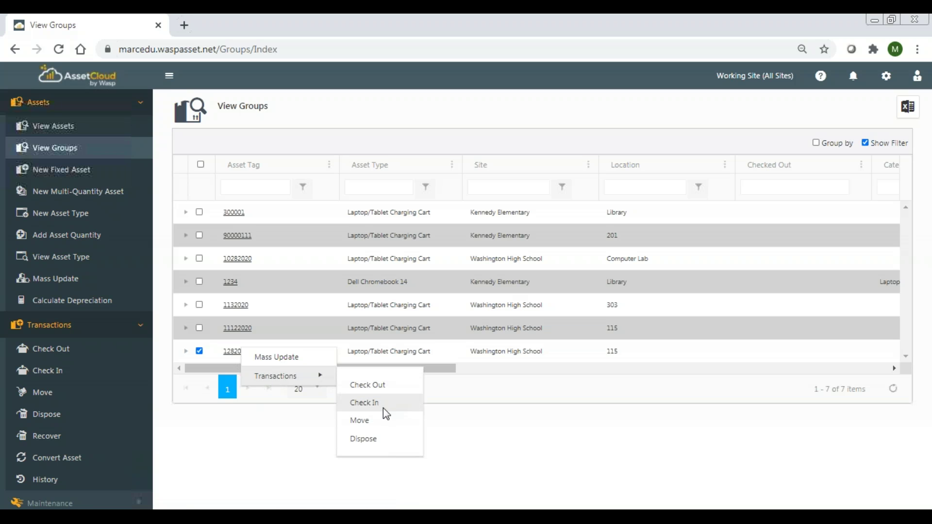
{"action": "left_click", "coordinate": [377, 424]}
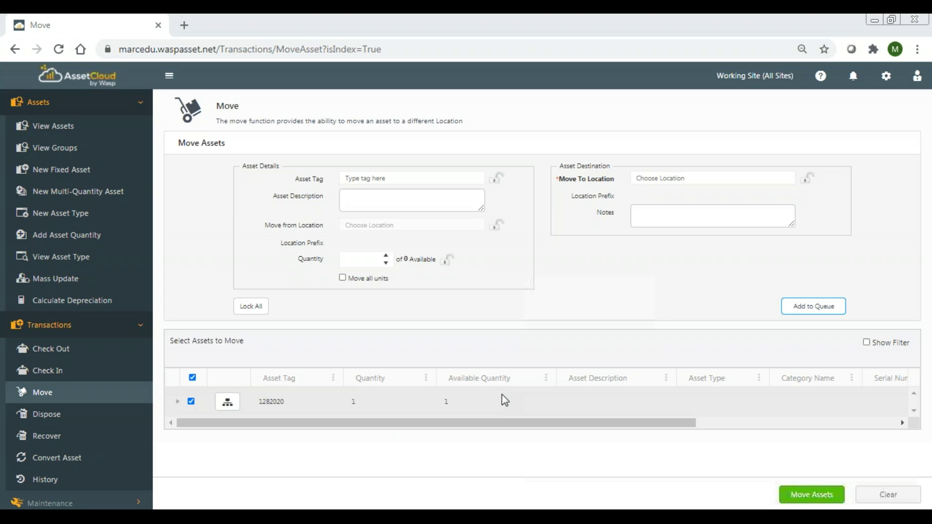
Step: Show the group options of queued cart 1282020, and leave the move for the groups overview without saving
{"action": "left_click_drag", "start_coordinate": [228, 406], "coordinate": [232, 411]}
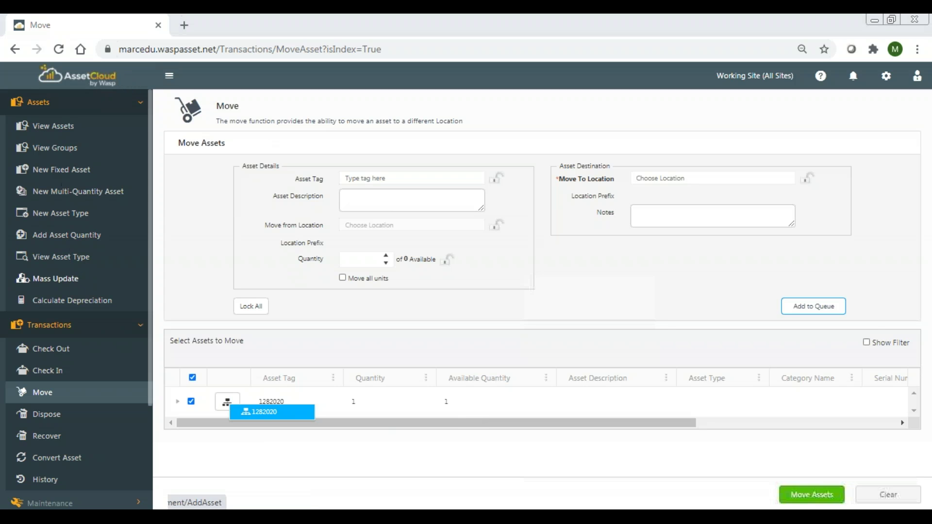
{"action": "left_click", "coordinate": [59, 153]}
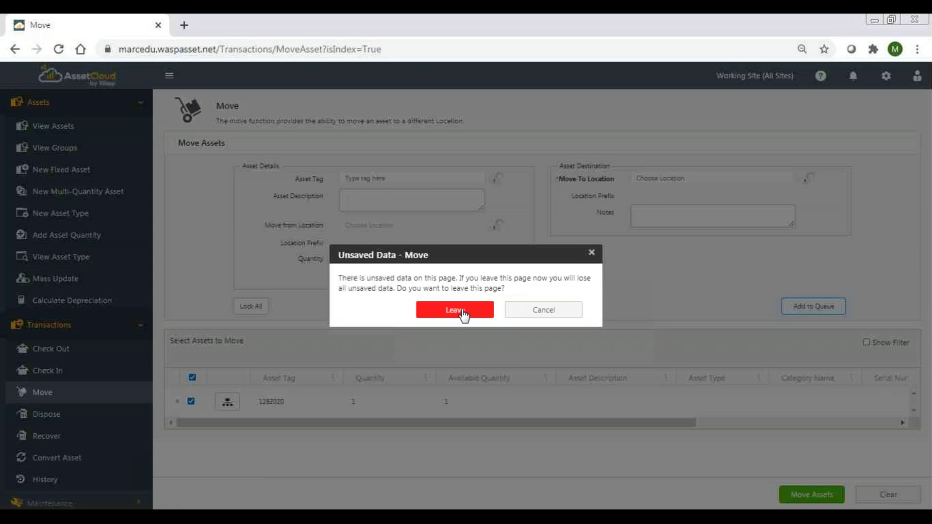
{"action": "left_click", "coordinate": [473, 311]}
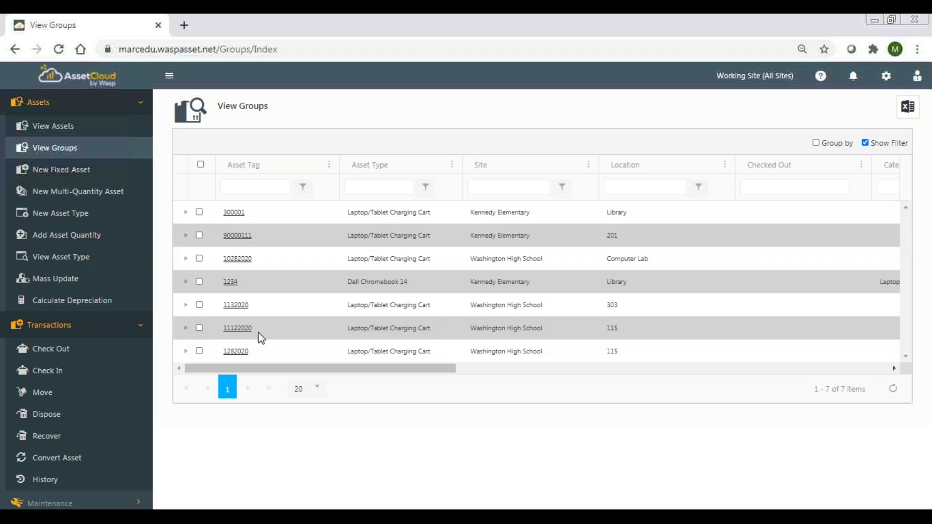
Step: Expand group 1282020, start a move for its member laptop 220004, and switch the queued item to that laptop alone
{"action": "left_click", "coordinate": [186, 352]}
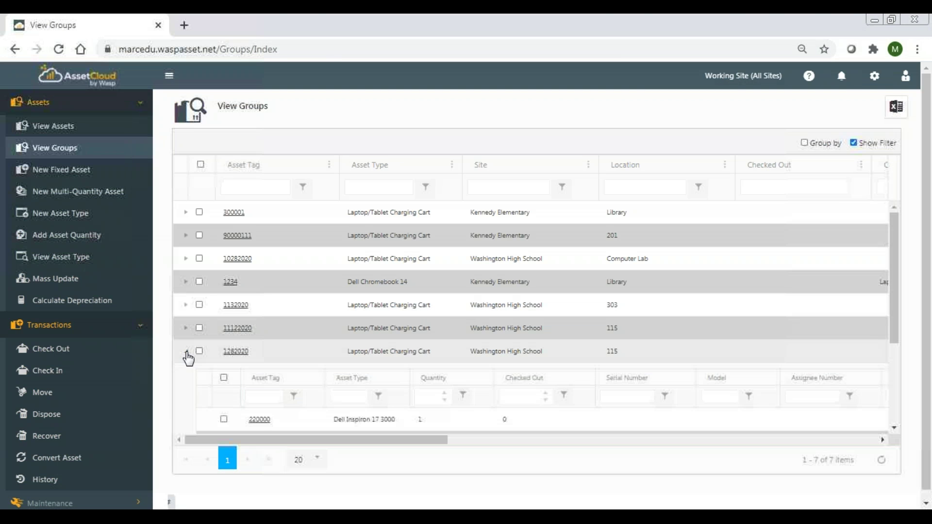
{"action": "left_click_drag", "start_coordinate": [898, 285], "coordinate": [888, 371]}
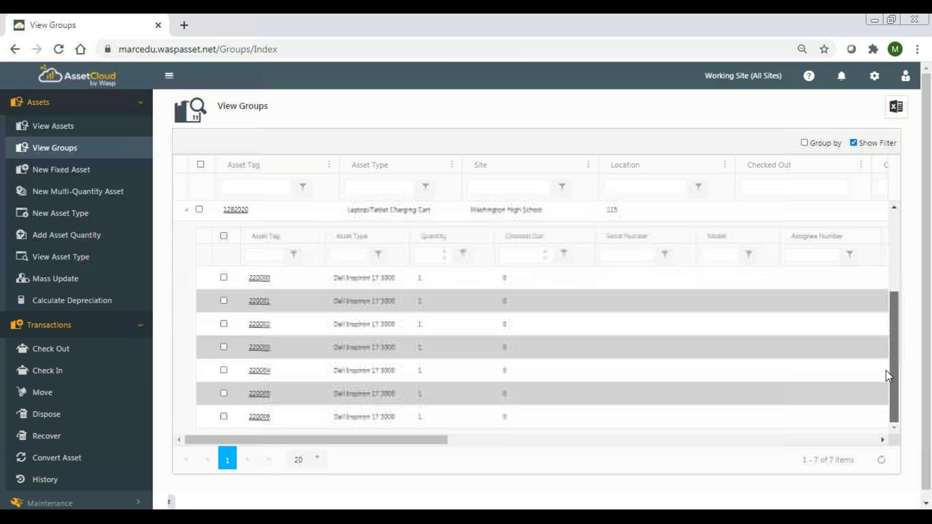
{"action": "left_click", "coordinate": [224, 372]}
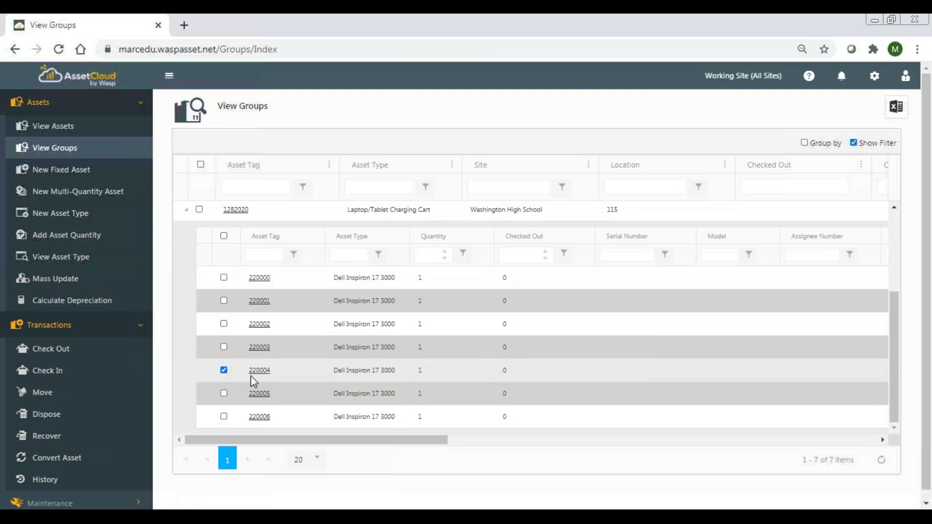
{"action": "right_click", "coordinate": [264, 374]}
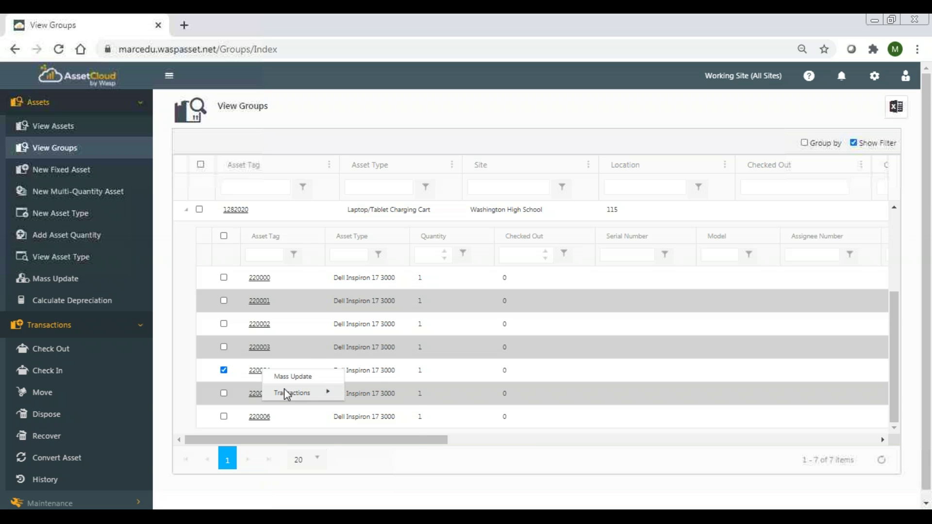
{"action": "mouse_move", "coordinate": [291, 392]}
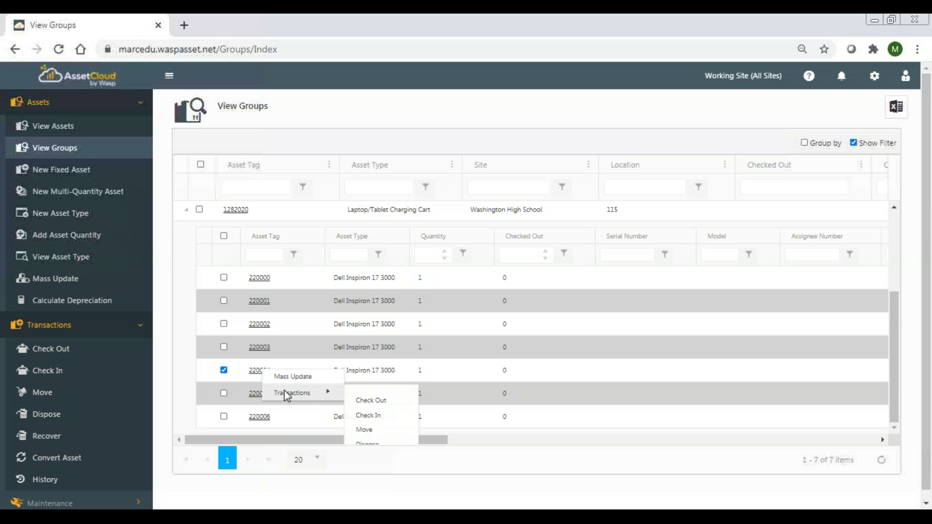
{"action": "left_click", "coordinate": [384, 435]}
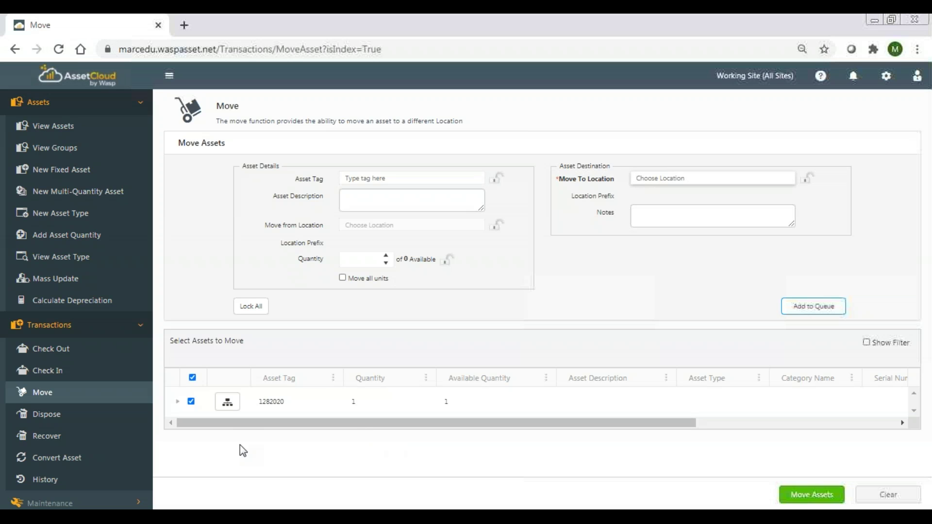
{"action": "left_click", "coordinate": [226, 403]}
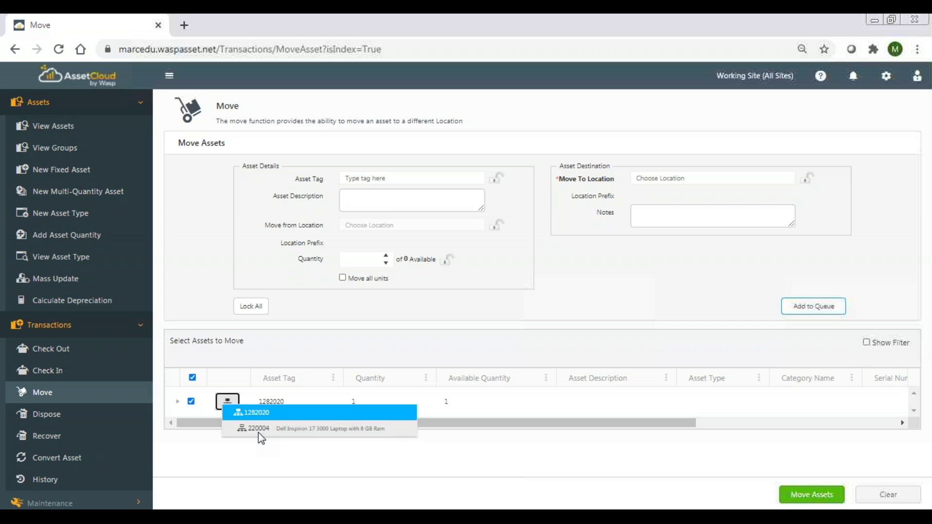
{"action": "left_click", "coordinate": [297, 429]}
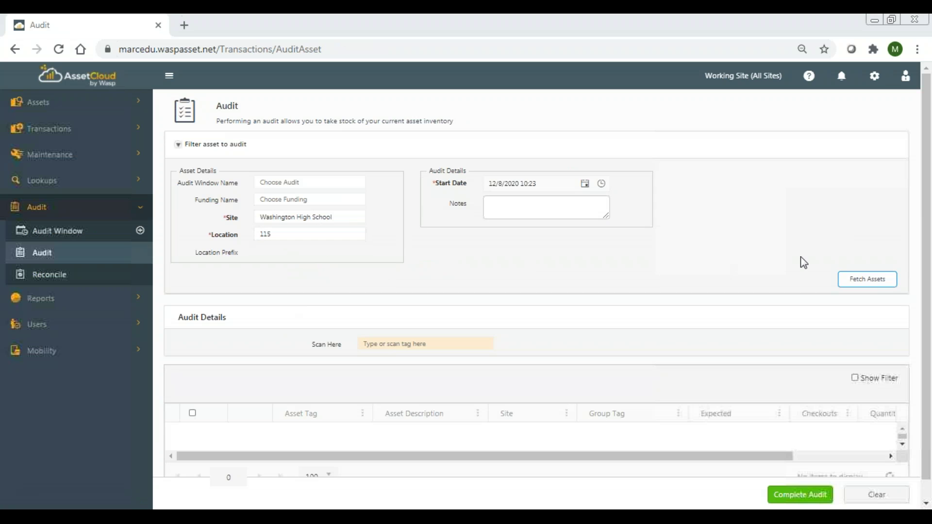
Step: Fetch the assets to audit at Washington High School, location 115, mark group 11122020, and review its member assets
{"action": "left_click", "coordinate": [849, 280]}
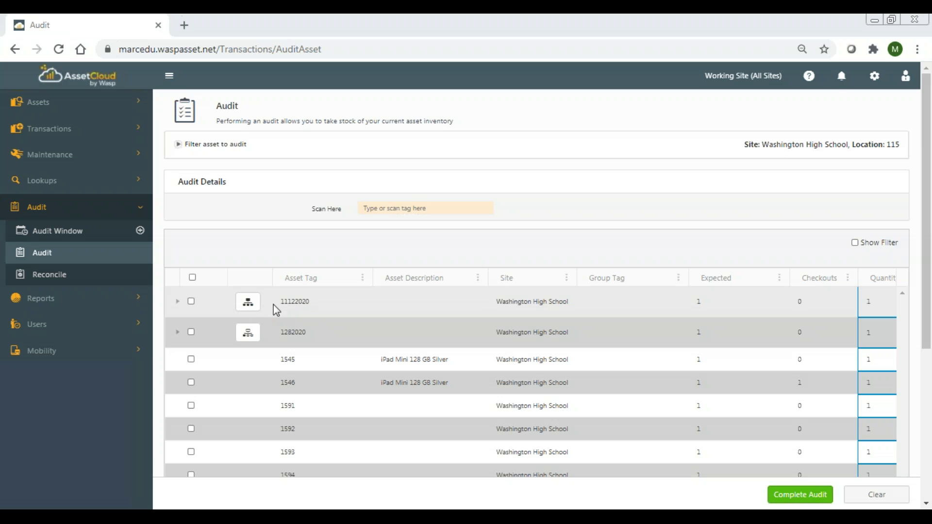
{"action": "left_click", "coordinate": [192, 303]}
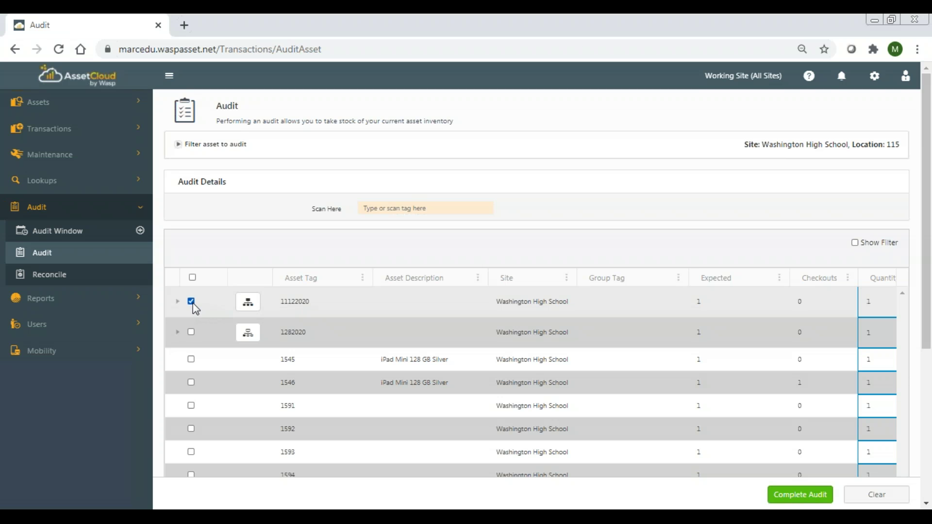
{"action": "left_click", "coordinate": [178, 302]}
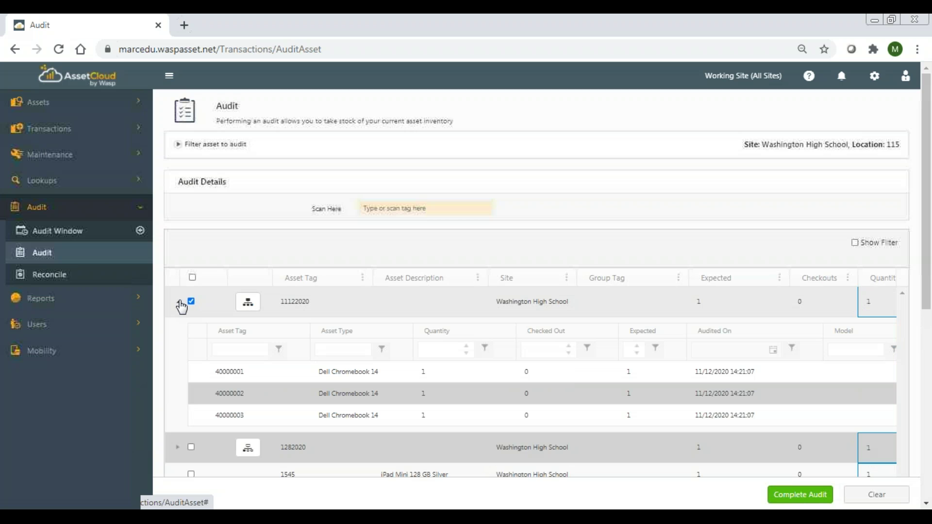
{"action": "left_click", "coordinate": [179, 302]}
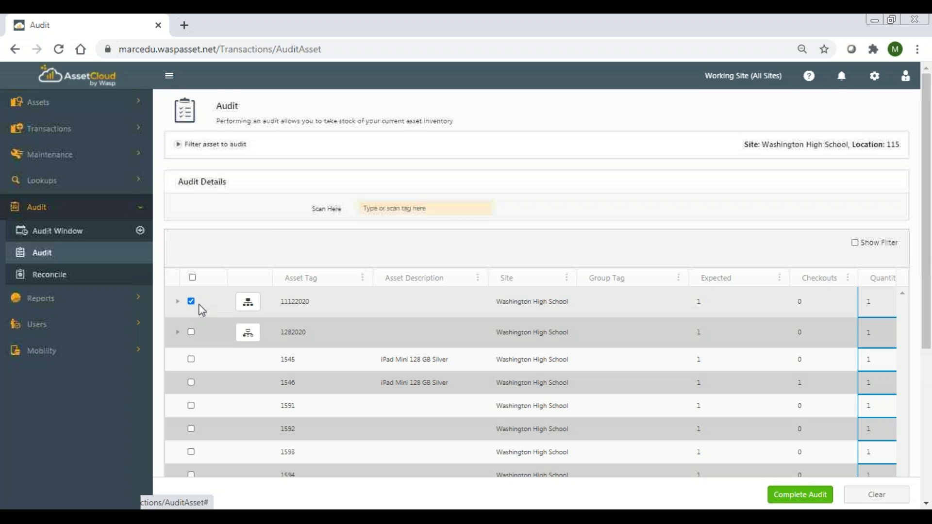
Step: Audit the assets of group 11122020 individually, marking all of its Chromebooks and completing the group's audit
{"action": "left_click", "coordinate": [248, 303]}
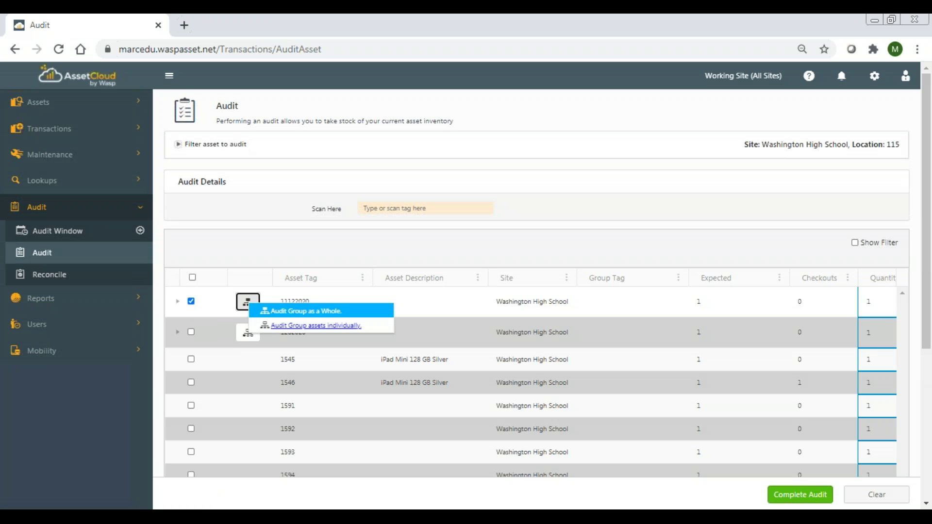
{"action": "left_click", "coordinate": [293, 325]}
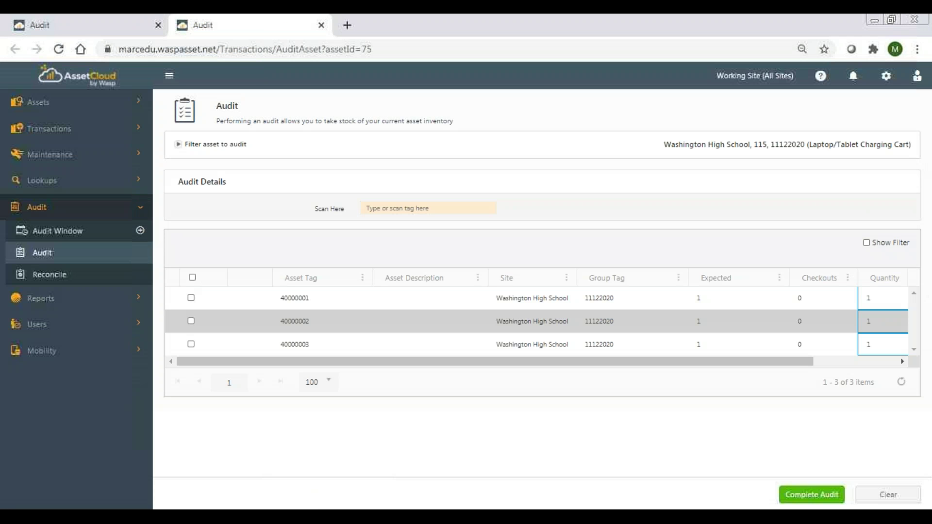
{"action": "left_click", "coordinate": [536, 321]}
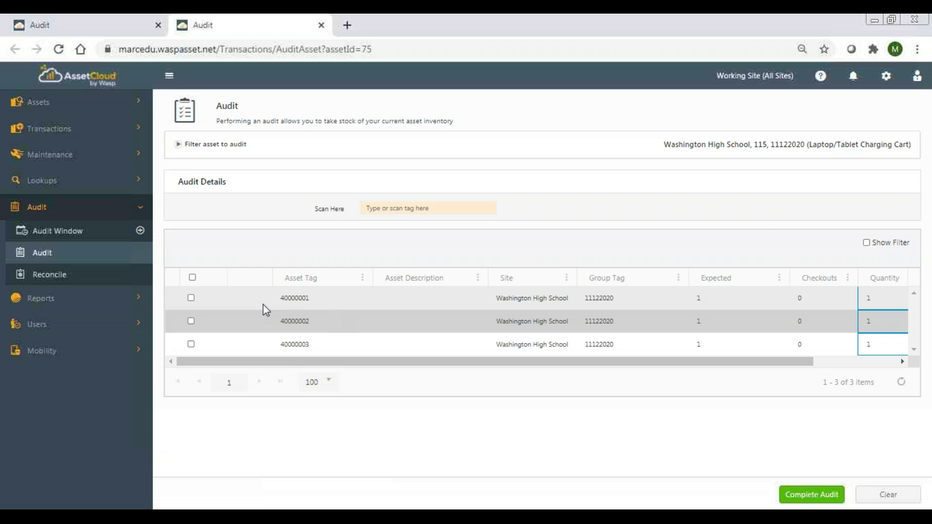
{"action": "left_click", "coordinate": [193, 278]}
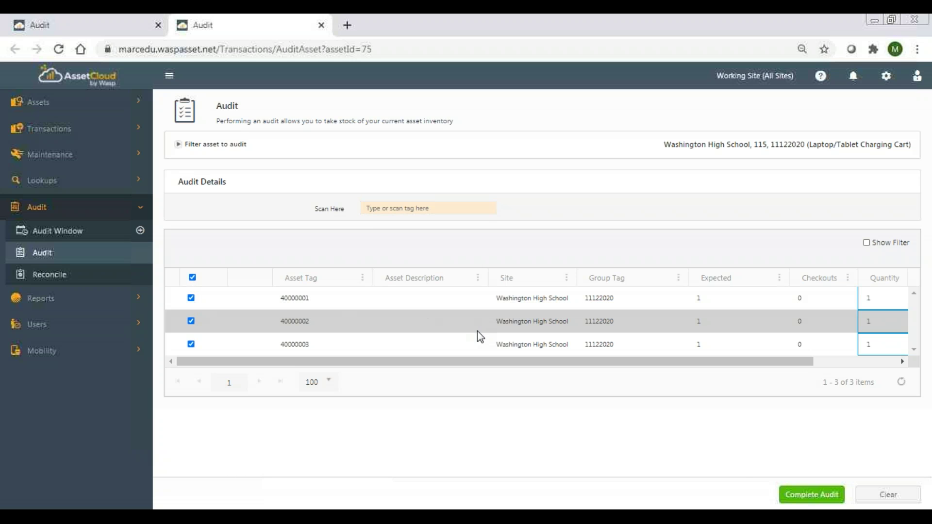
{"action": "left_click", "coordinate": [801, 496]}
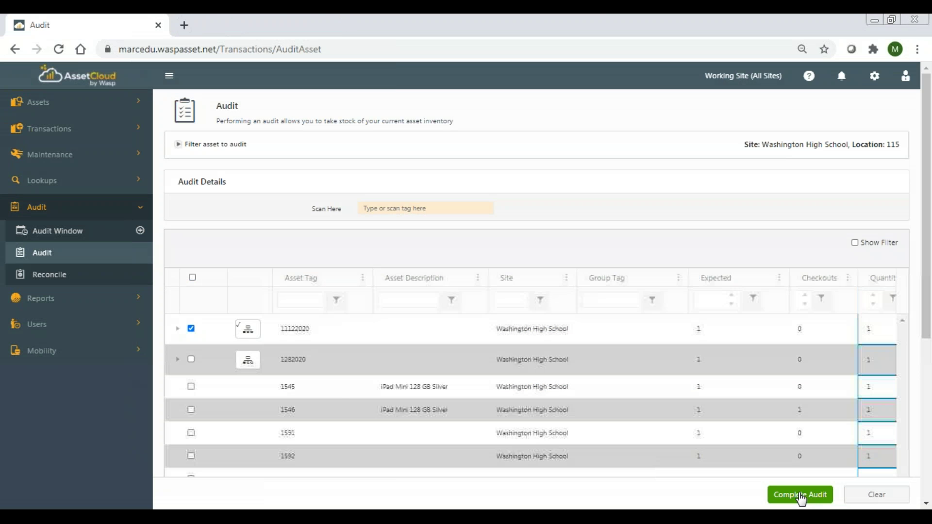
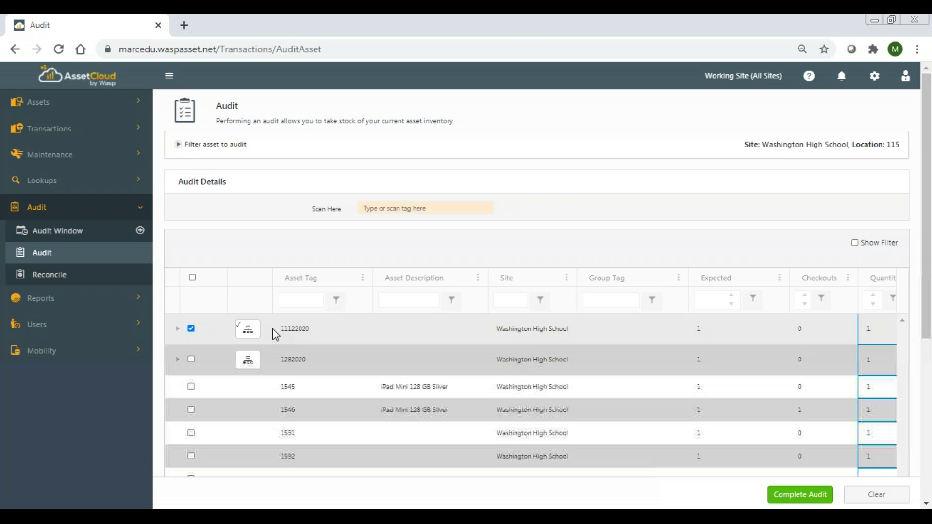
Step: Expand group 1282020 in the audit list and open the individual audit of its assets
{"action": "left_click", "coordinate": [249, 367]}
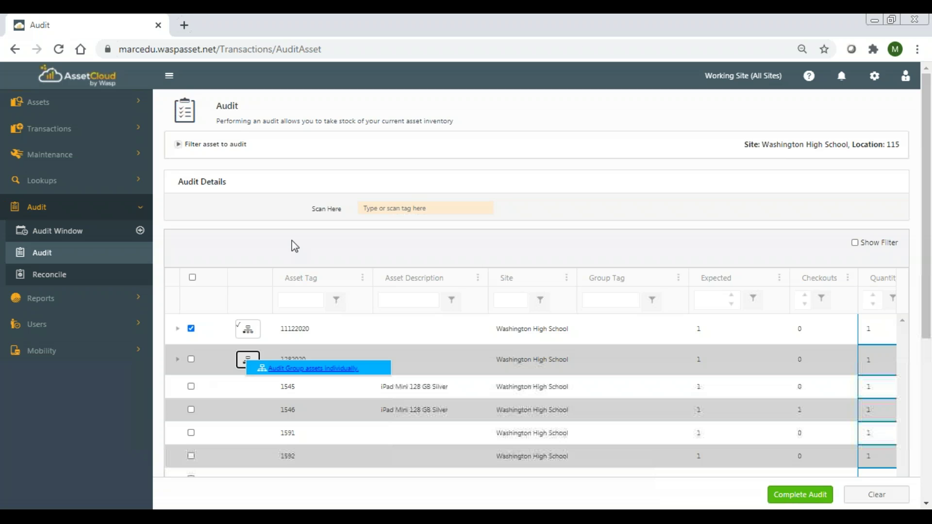
{"action": "left_click", "coordinate": [178, 359]}
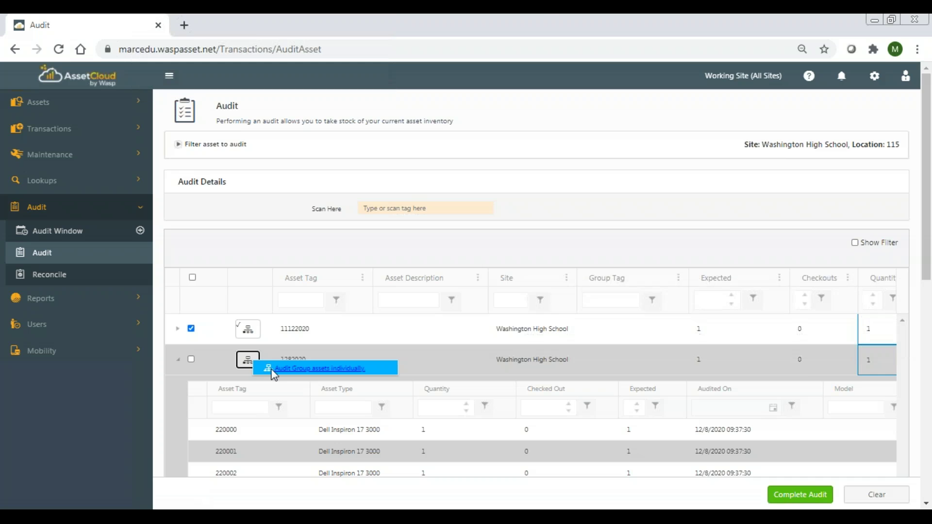
{"action": "left_click", "coordinate": [284, 371]}
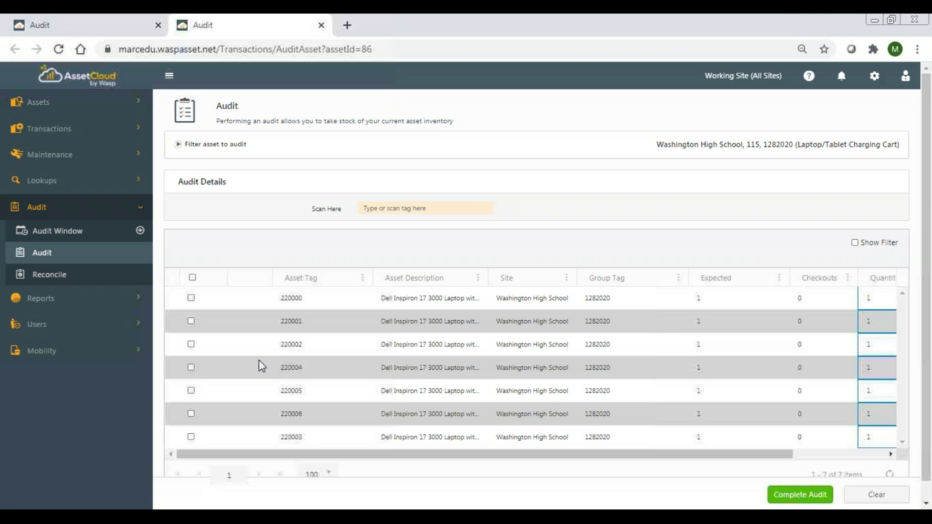
Step: Mark all seven laptops, 220000 through 220006, as audited and complete the audit of group 1282020's assets
{"action": "left_click", "coordinate": [190, 299]}
{"action": "left_click", "coordinate": [190, 321]}
{"action": "left_click", "coordinate": [191, 344]}
{"action": "left_click", "coordinate": [190, 367]}
{"action": "left_click", "coordinate": [192, 391]}
{"action": "left_click", "coordinate": [191, 413]}
{"action": "left_click", "coordinate": [190, 437]}
{"action": "left_click", "coordinate": [800, 494]}
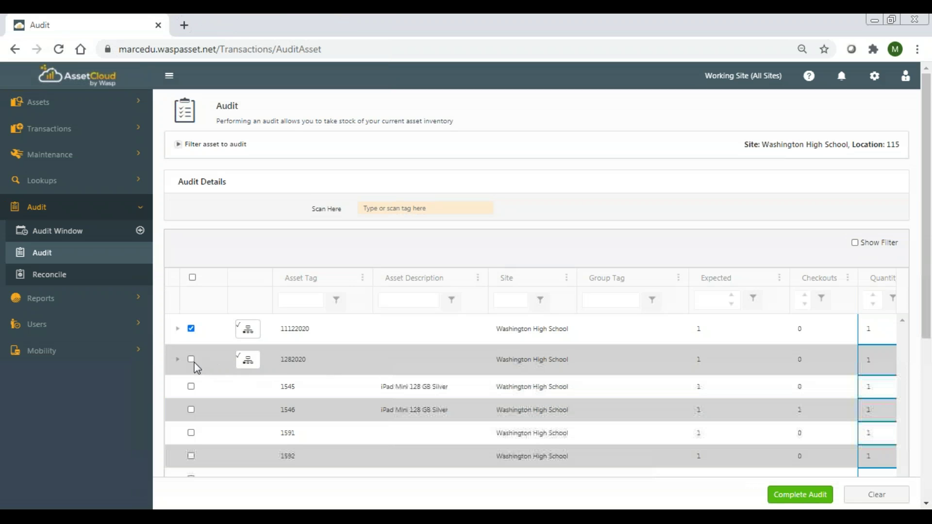
Step: Expand group 1282020 to review its laptops' audit dates, and mark the cart itself for the location audit
{"action": "left_click", "coordinate": [178, 360]}
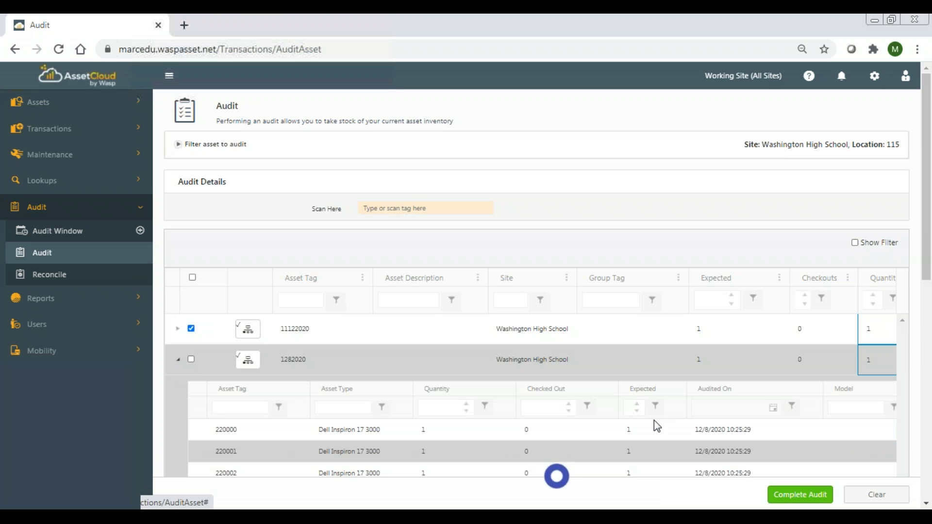
{"action": "scroll", "coordinate": [926, 306], "scroll_direction": "down", "scroll_amount": 2}
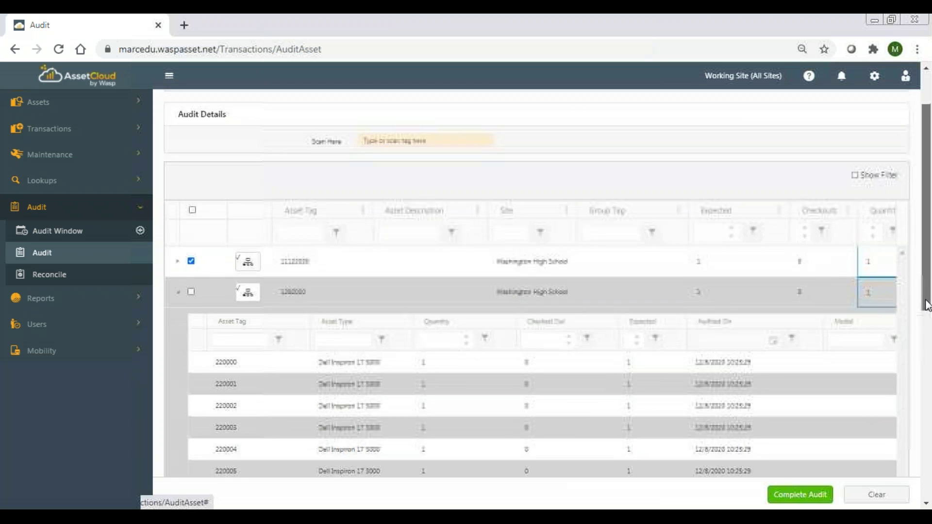
{"action": "scroll", "coordinate": [925, 306], "scroll_direction": "down", "scroll_amount": 2}
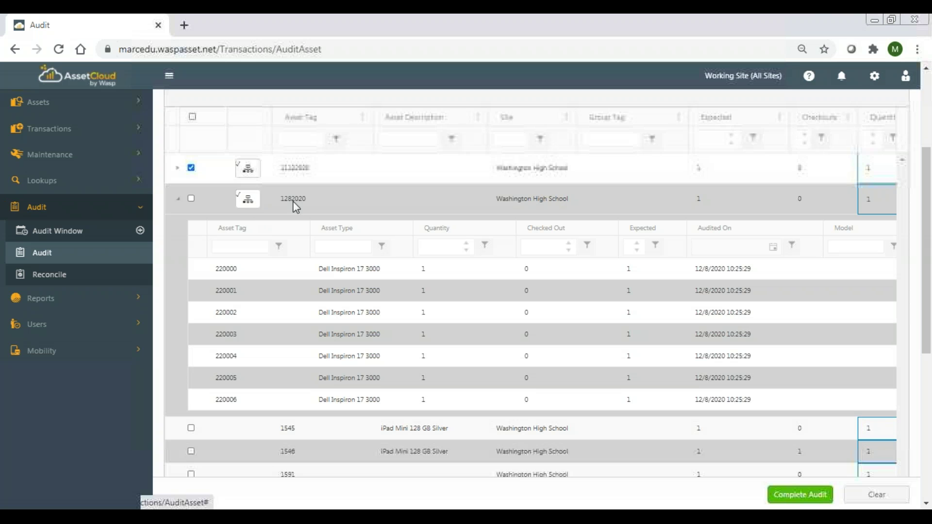
{"action": "left_click", "coordinate": [191, 199]}
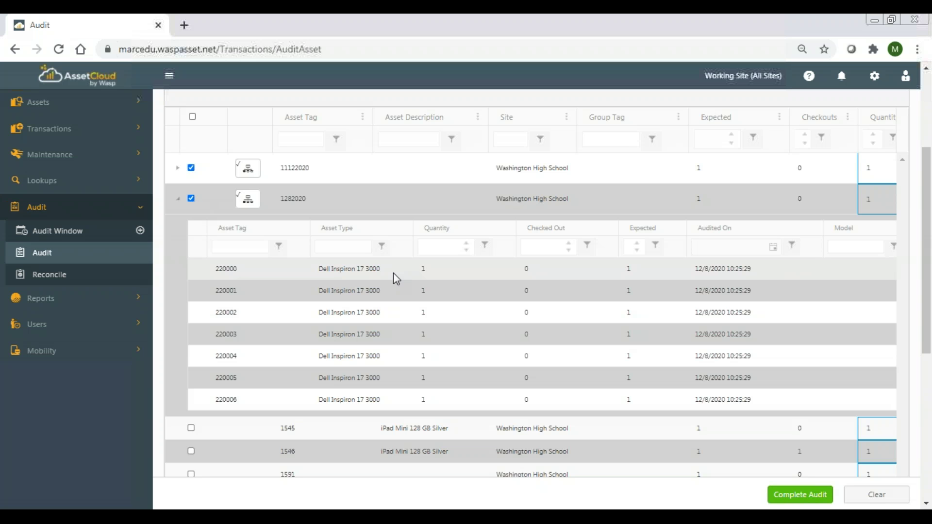
Step: Look over the remaining assets in the audit list and switch group 11122020 to Audit Group as a Whole
{"action": "left_click_drag", "start_coordinate": [915, 273], "coordinate": [915, 347]}
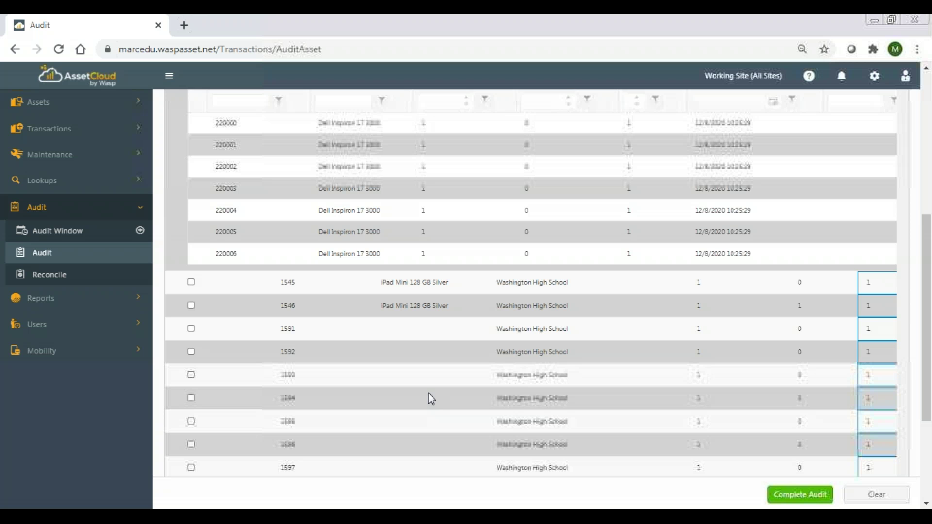
{"action": "left_click_drag", "start_coordinate": [928, 312], "coordinate": [929, 216]}
{"action": "left_click", "coordinate": [247, 231]}
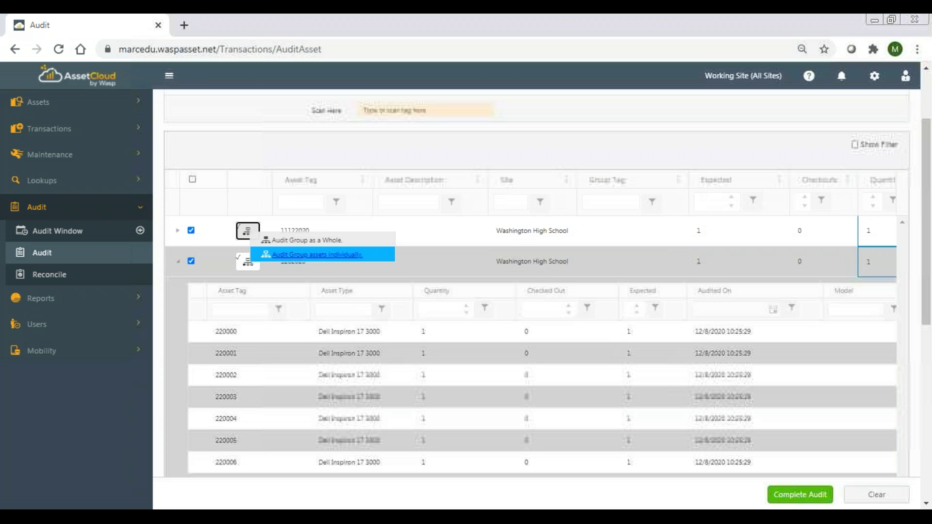
{"action": "left_click", "coordinate": [269, 241]}
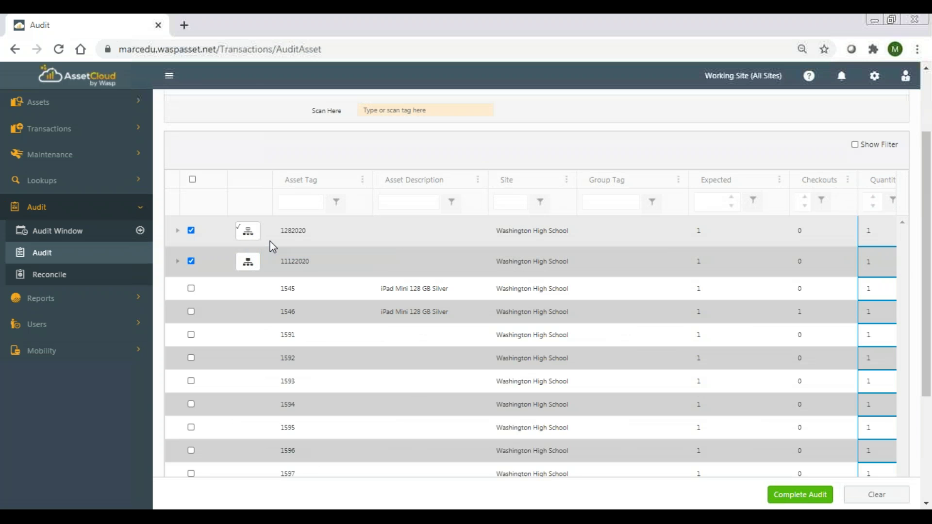
Step: Check the audit option offered for group 1282020 and select the row of group 11122020
{"action": "left_click", "coordinate": [248, 230]}
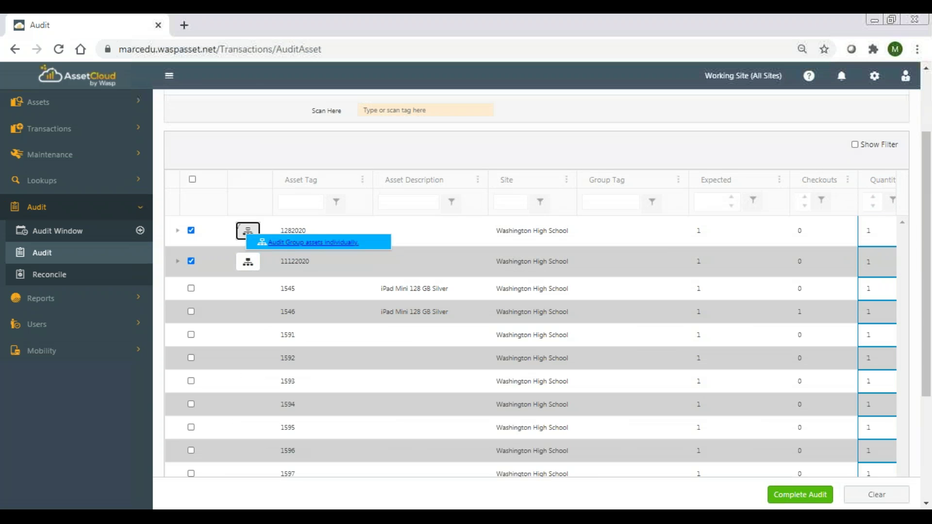
{"action": "left_click", "coordinate": [220, 266]}
{"action": "left_click", "coordinate": [193, 262]}
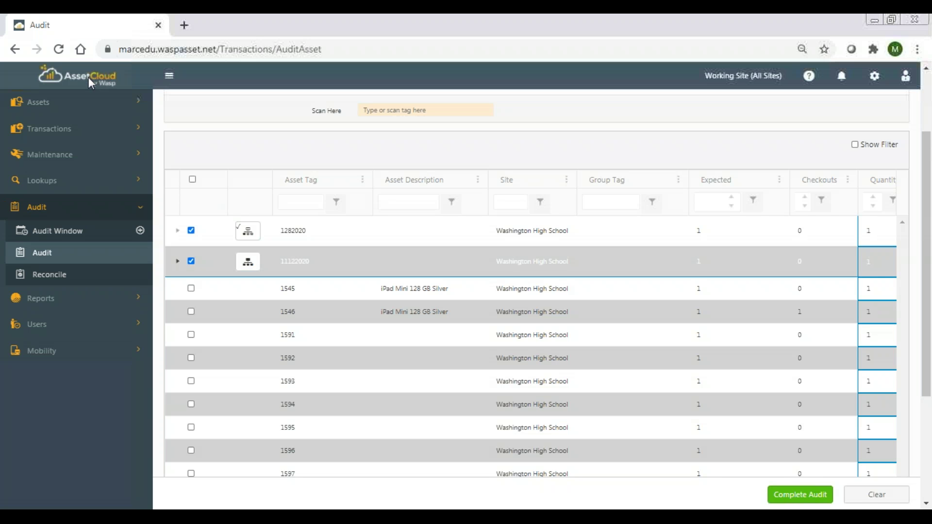
Step: Clear the unsaved entries of the location audit and open the Move transaction
{"action": "left_click", "coordinate": [134, 127]}
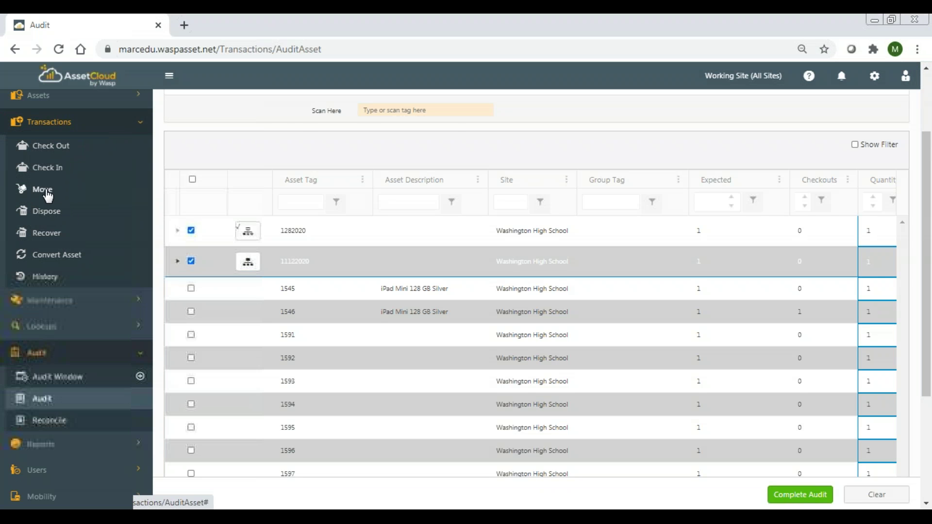
{"action": "left_click", "coordinate": [78, 191]}
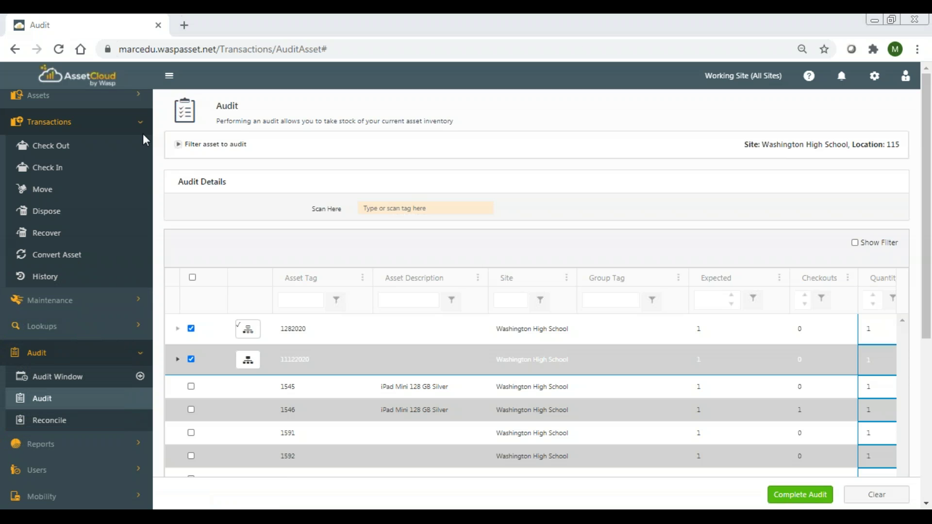
{"action": "left_click", "coordinate": [876, 495]}
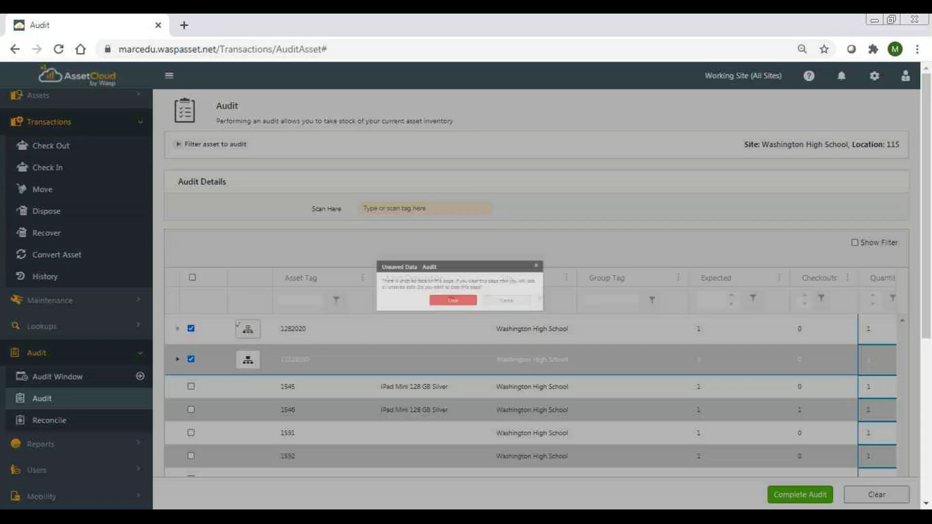
{"action": "left_click", "coordinate": [449, 310]}
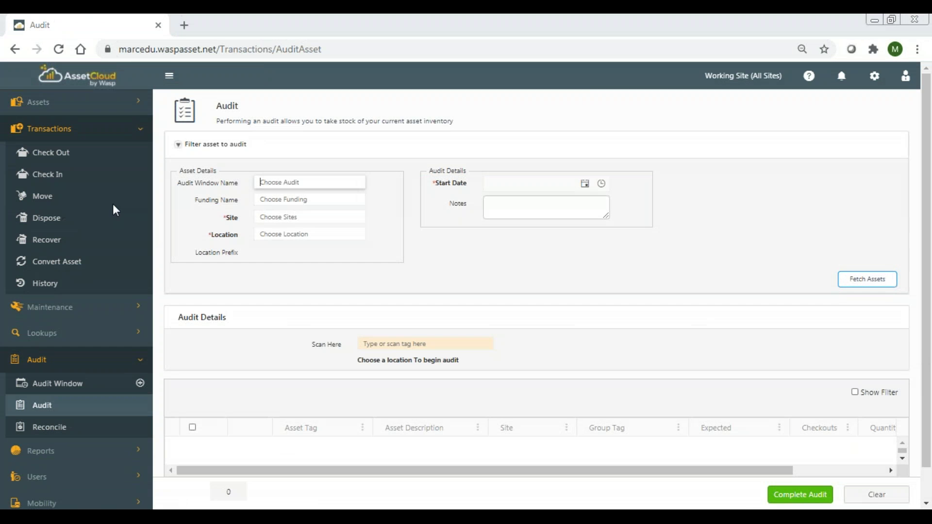
{"action": "left_click", "coordinate": [48, 198]}
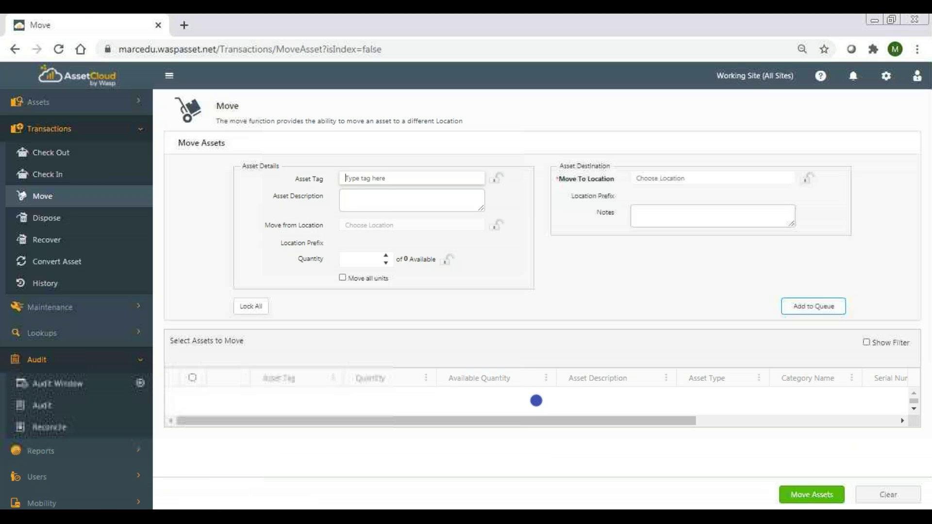
Step: Queue charging cart 1282020 for a move, check its group control, and clear the move form without moving anything
{"action": "right_click", "coordinate": [402, 182]}
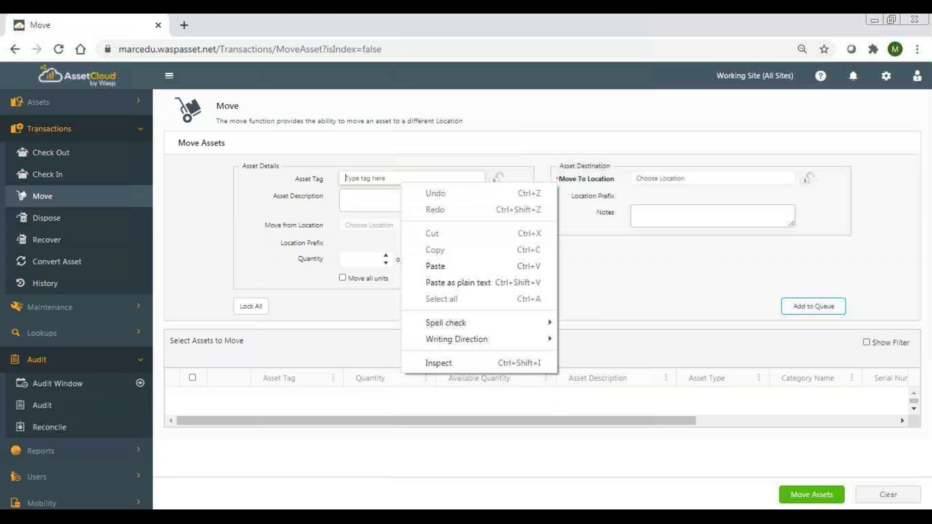
{"action": "left_click", "coordinate": [420, 262]}
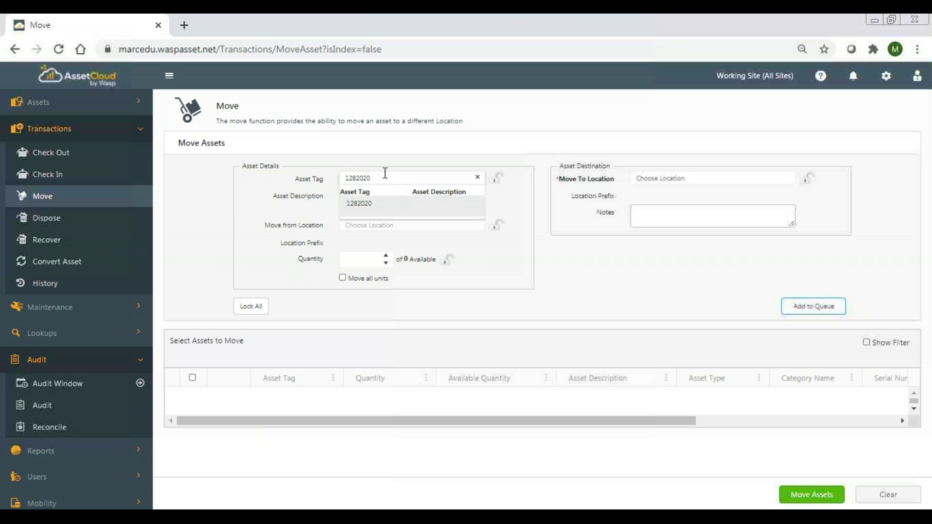
{"action": "left_click", "coordinate": [367, 206]}
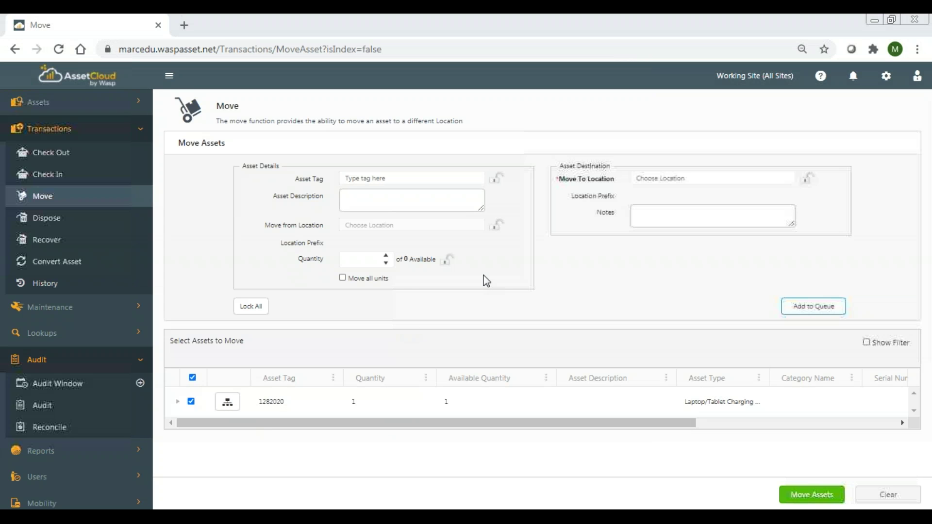
{"action": "left_click", "coordinate": [232, 409]}
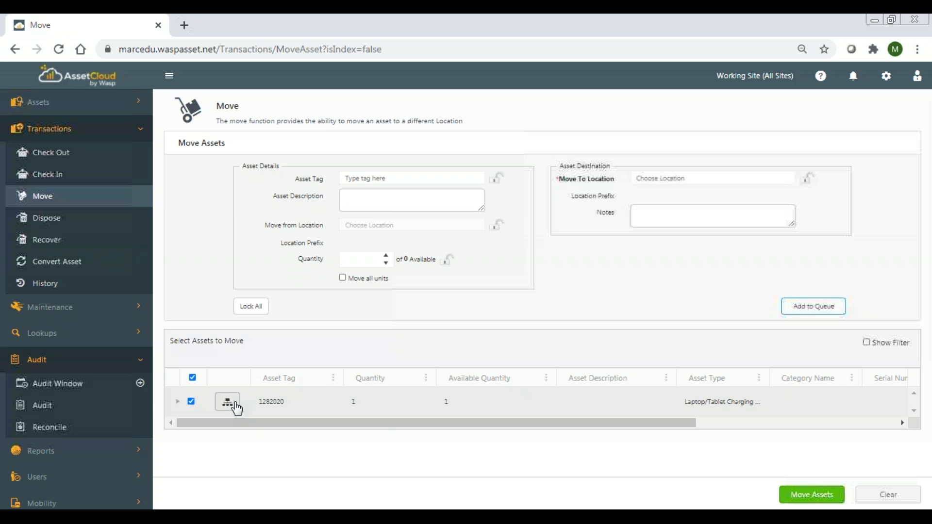
{"action": "left_click", "coordinate": [690, 182]}
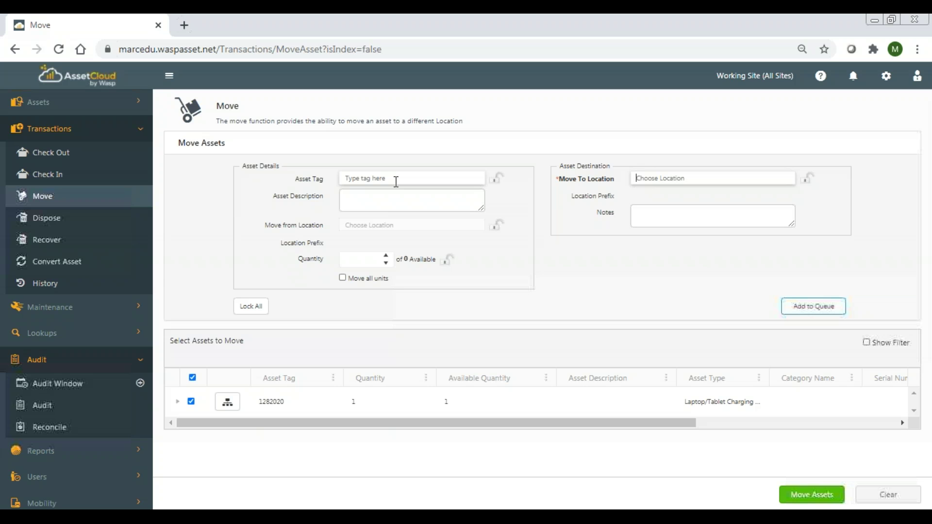
{"action": "left_click", "coordinate": [889, 494]}
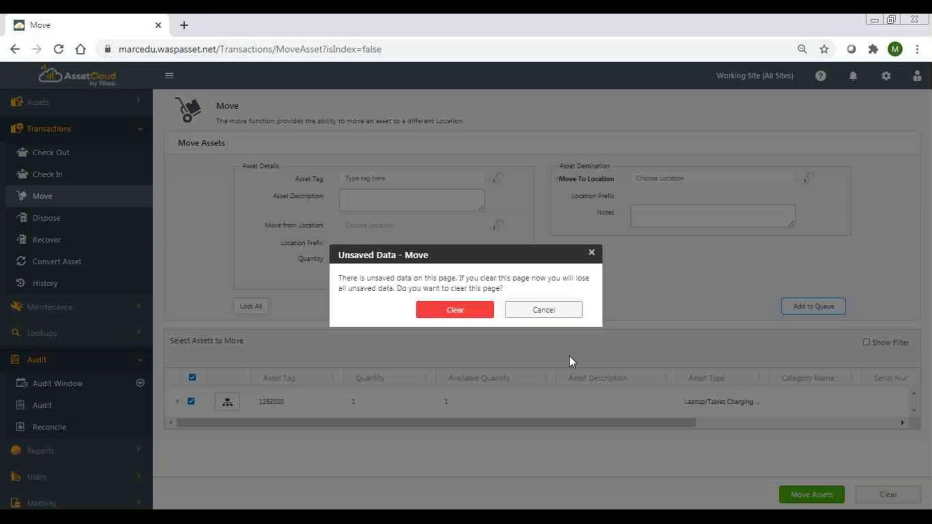
{"action": "left_click", "coordinate": [455, 310]}
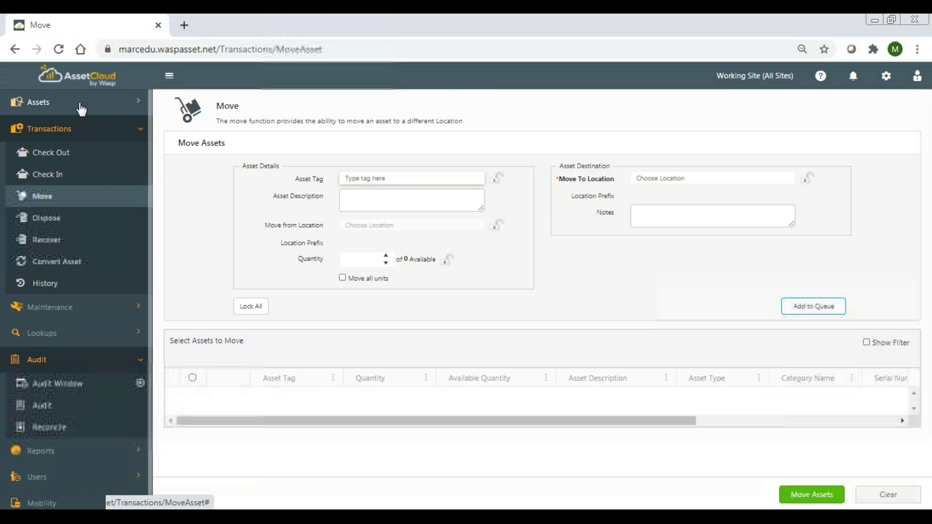
Step: Open charging cart 1282020 from the groups list and examine its group settings and member laptops
{"action": "left_click", "coordinate": [79, 103]}
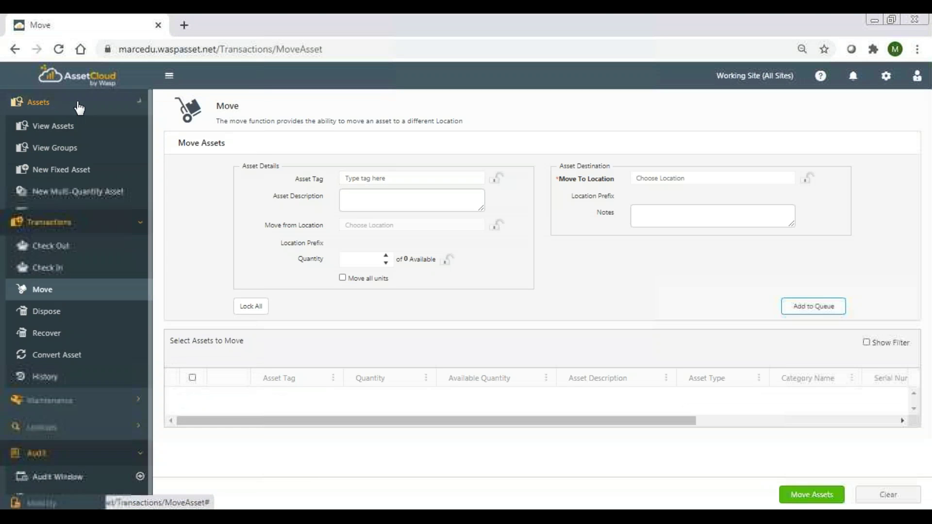
{"action": "right_click", "coordinate": [50, 127]}
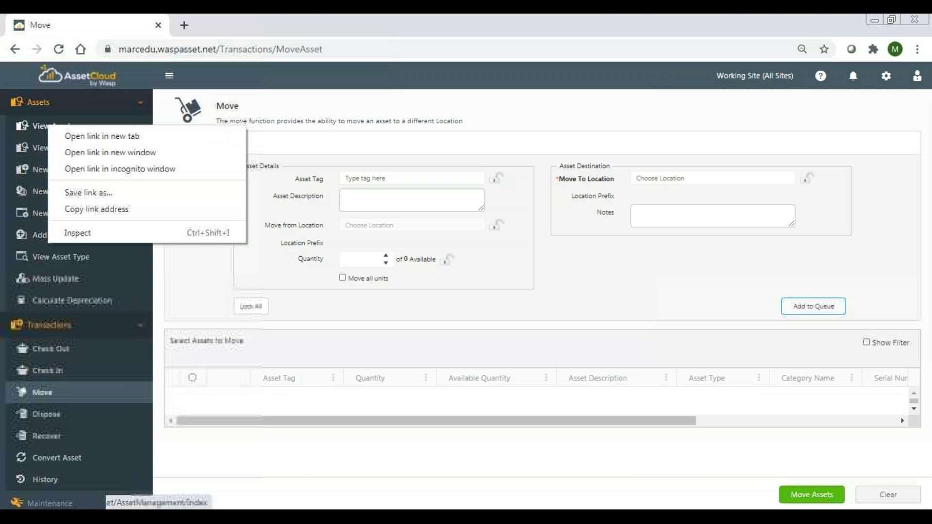
{"action": "left_click", "coordinate": [37, 145]}
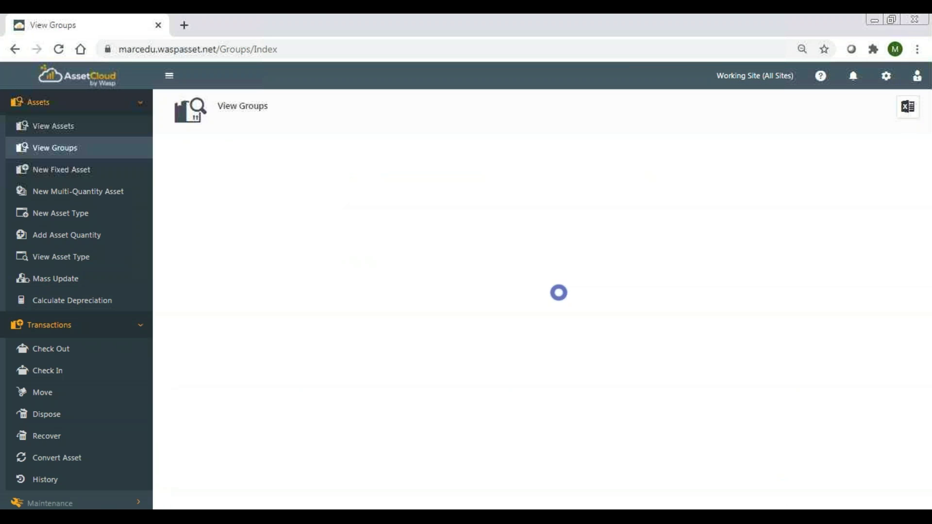
{"action": "left_click", "coordinate": [236, 351]}
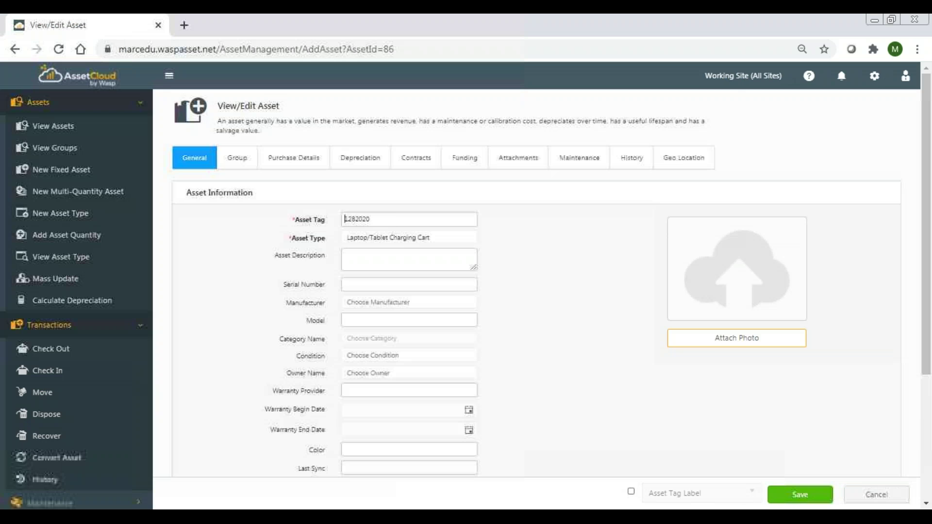
{"action": "left_click", "coordinate": [237, 164]}
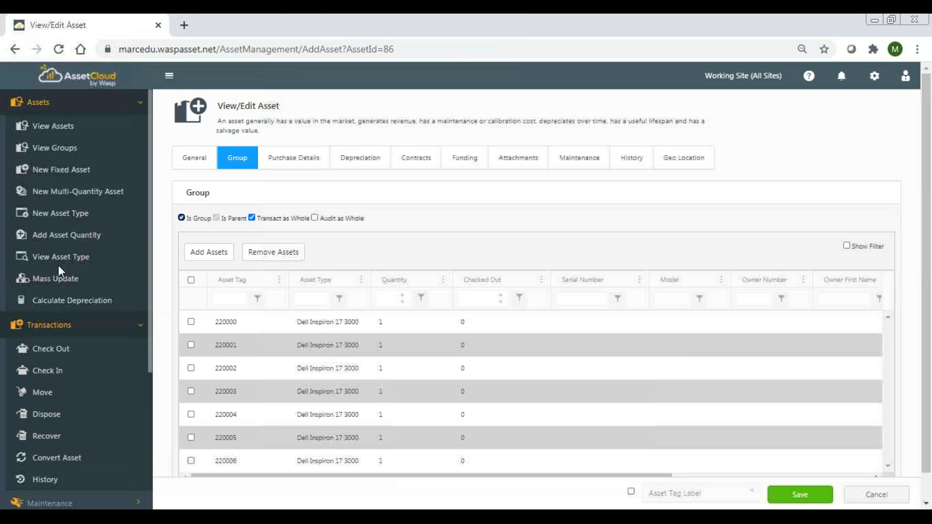
Step: Start a new move with group 1282020 at Washington High School as the destination location
{"action": "left_click", "coordinate": [47, 392]}
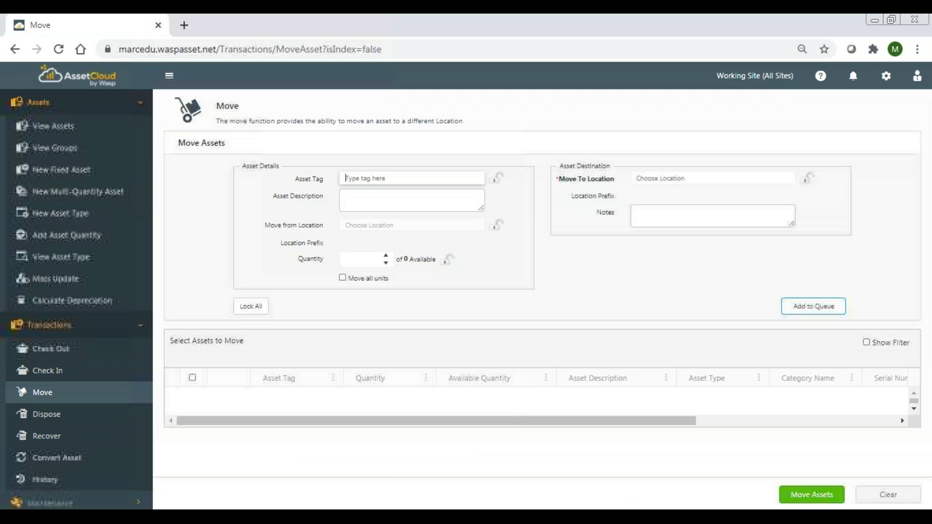
{"action": "left_click", "coordinate": [681, 178]}
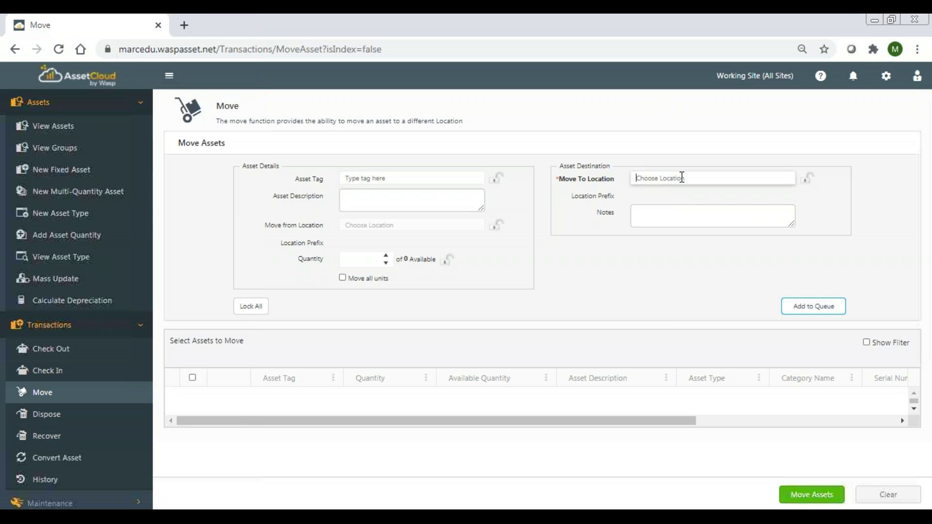
{"action": "type", "text": "1282020"}
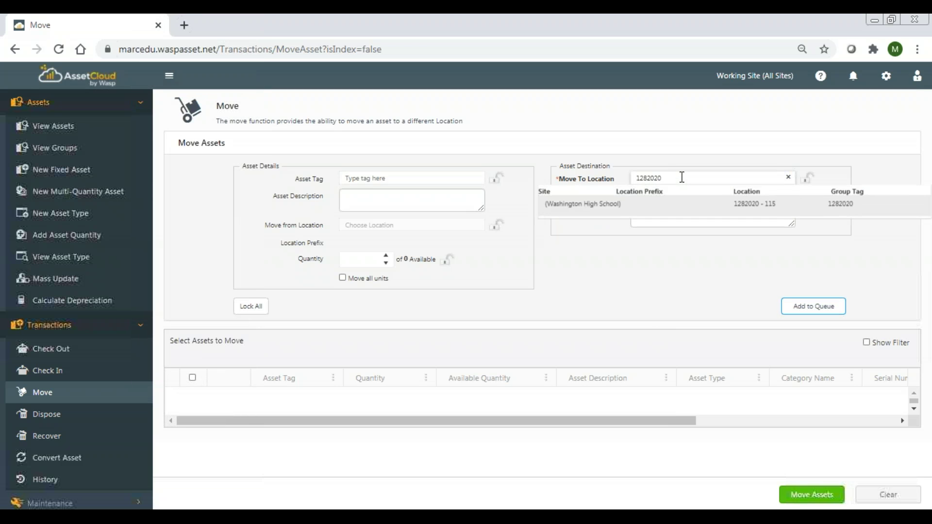
{"action": "left_click", "coordinate": [630, 205]}
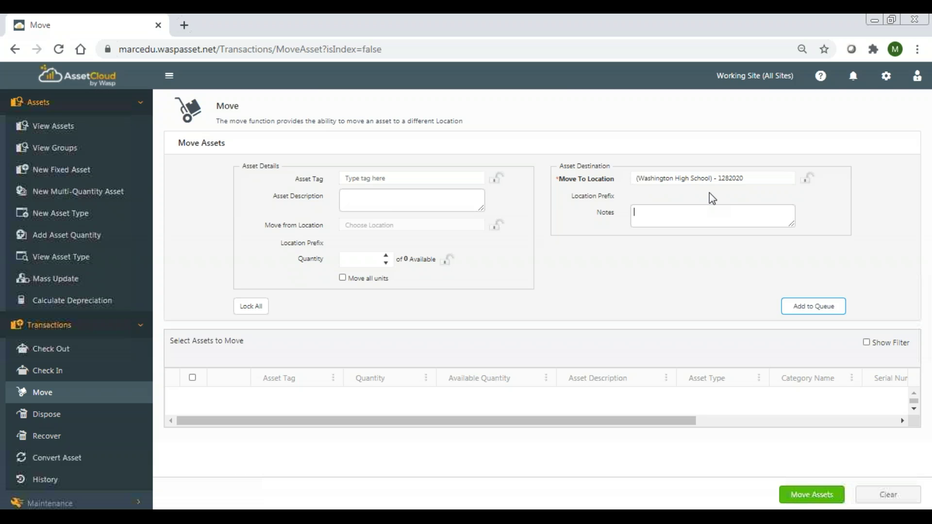
Step: Expand group 1282020 in the groups list and look through its member laptops
{"action": "left_click", "coordinate": [46, 147]}
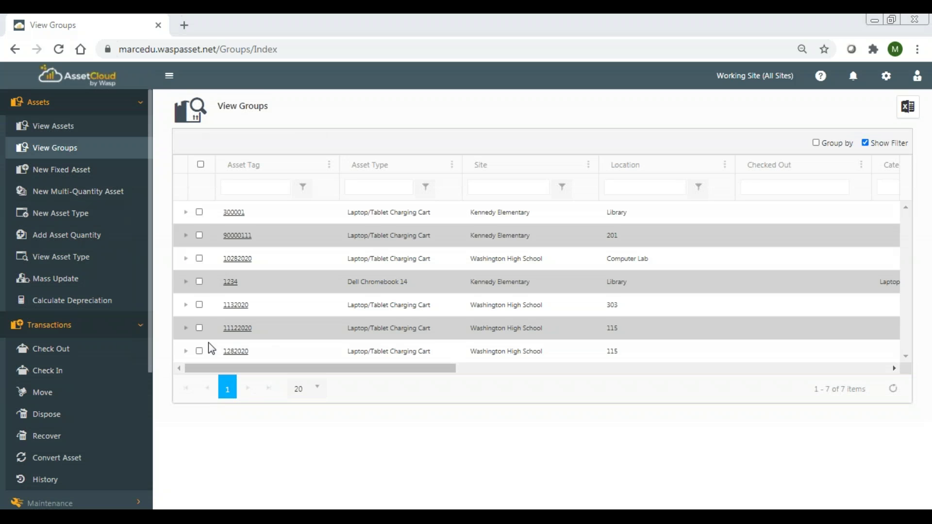
{"action": "left_click", "coordinate": [186, 352]}
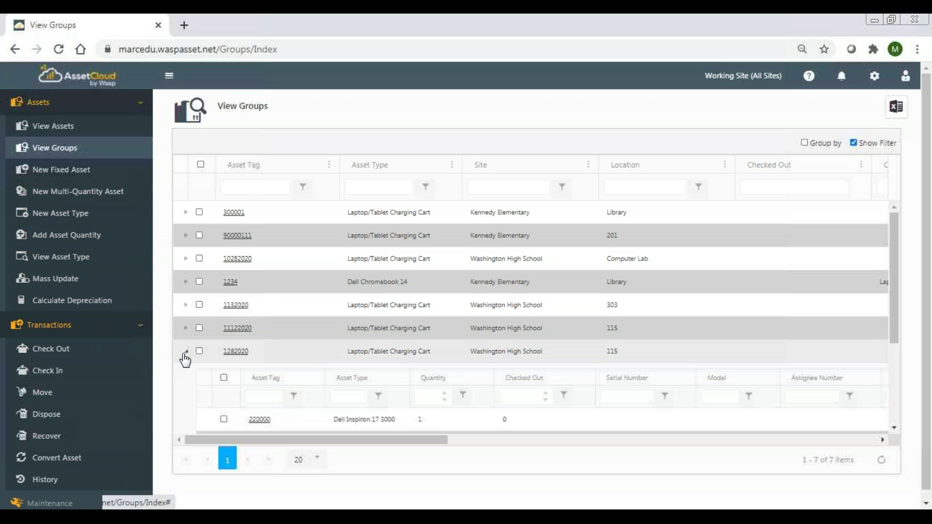
{"action": "left_click_drag", "start_coordinate": [895, 327], "coordinate": [889, 410]}
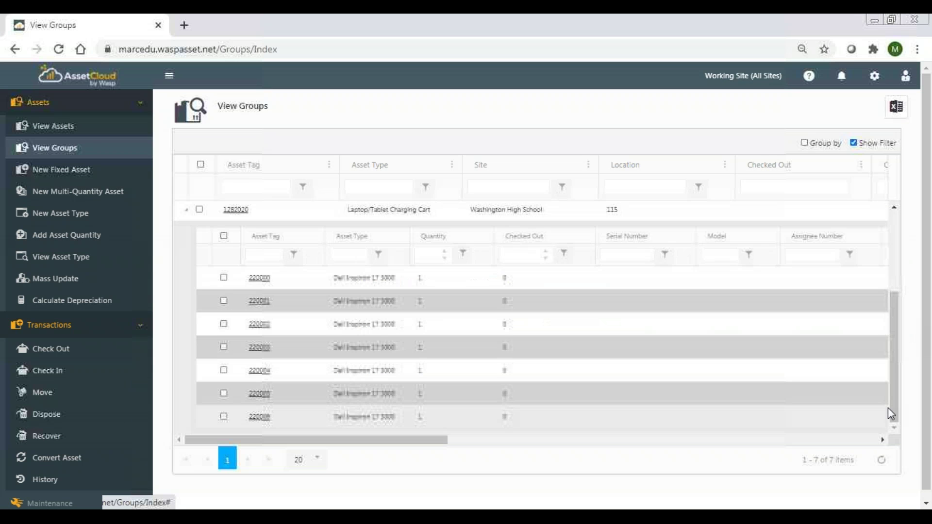